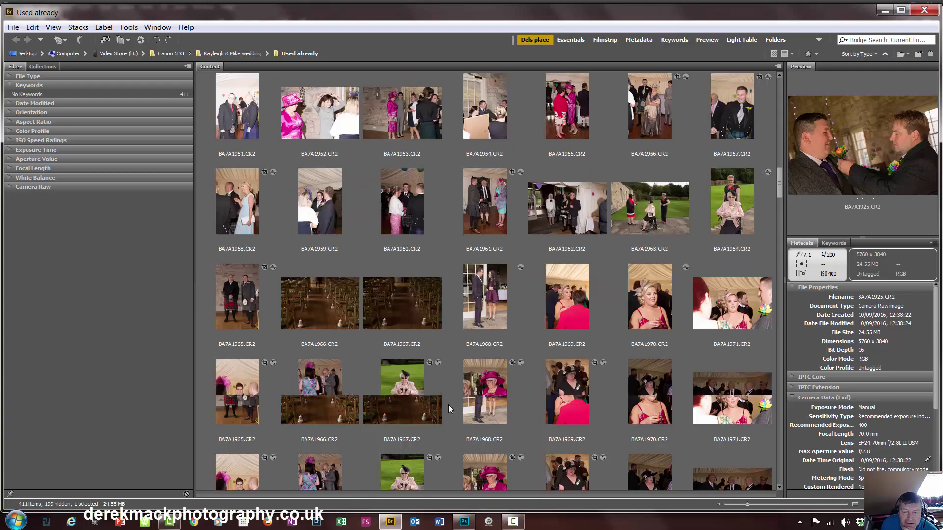
# Step: Look through the wedding photo thumbnails in the Used already folder for a portrait to edit
pyautogui.click(513, 400)
pyautogui.scroll(-2, 521, 403)
pyautogui.scroll(-10, 516, 404)
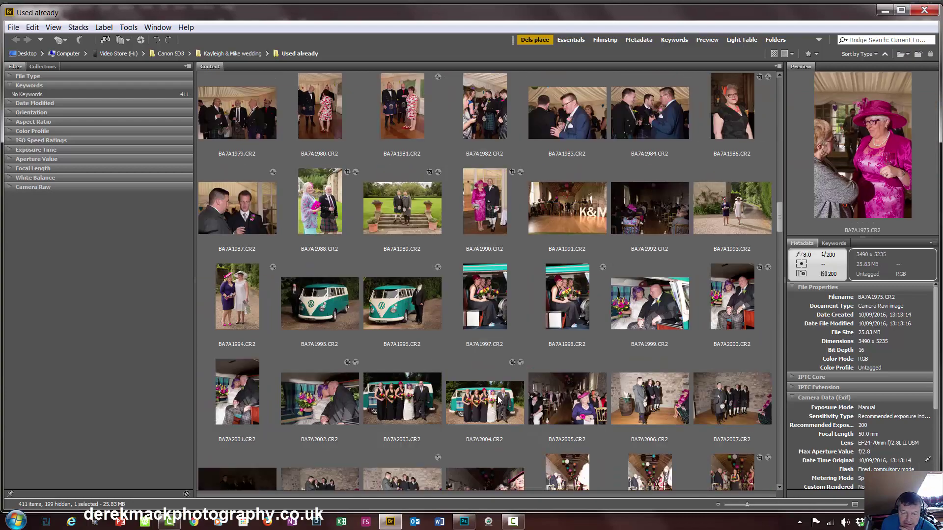
pyautogui.scroll(-14, 468, 393)
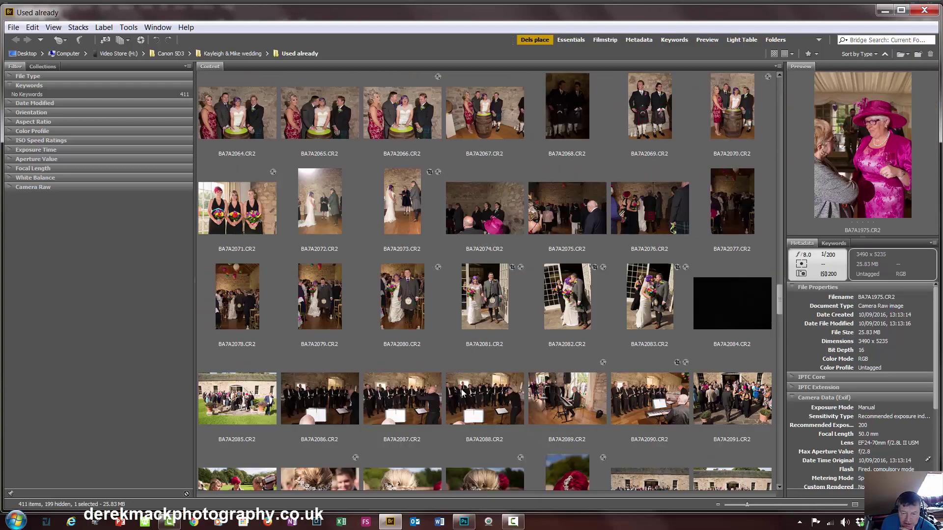
pyautogui.scroll(-4, 455, 385)
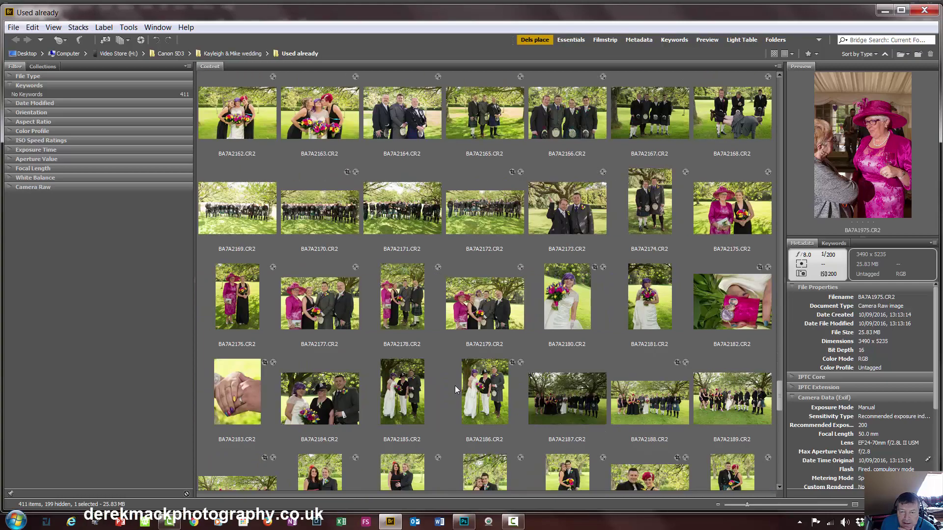
pyautogui.scroll(-1, 455, 385)
pyautogui.scroll(1, 455, 385)
pyautogui.scroll(-4, 454, 381)
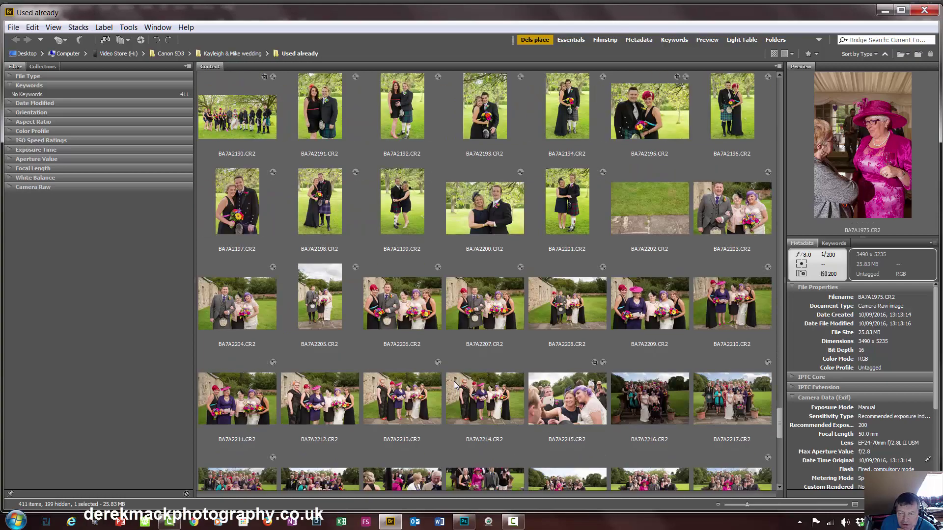
pyautogui.scroll(6, 454, 381)
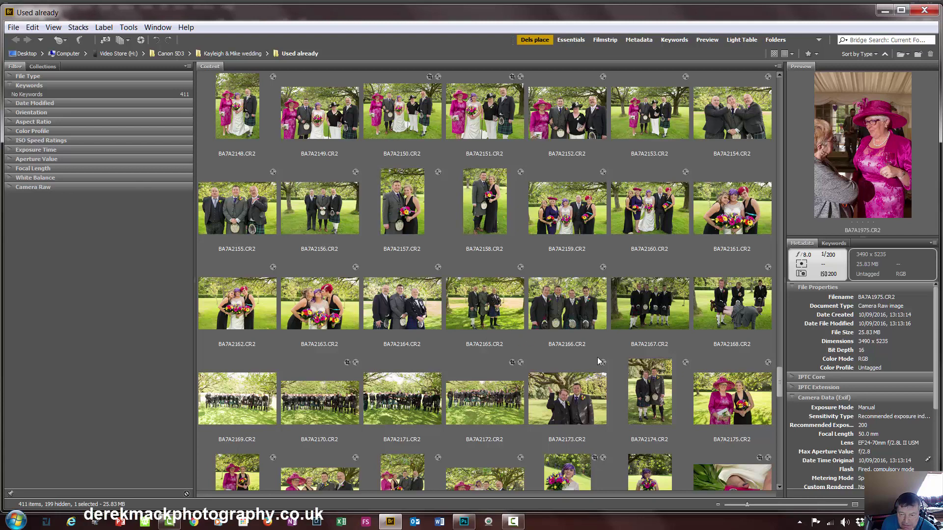
pyautogui.click(476, 408)
pyautogui.scroll(-5, 521, 398)
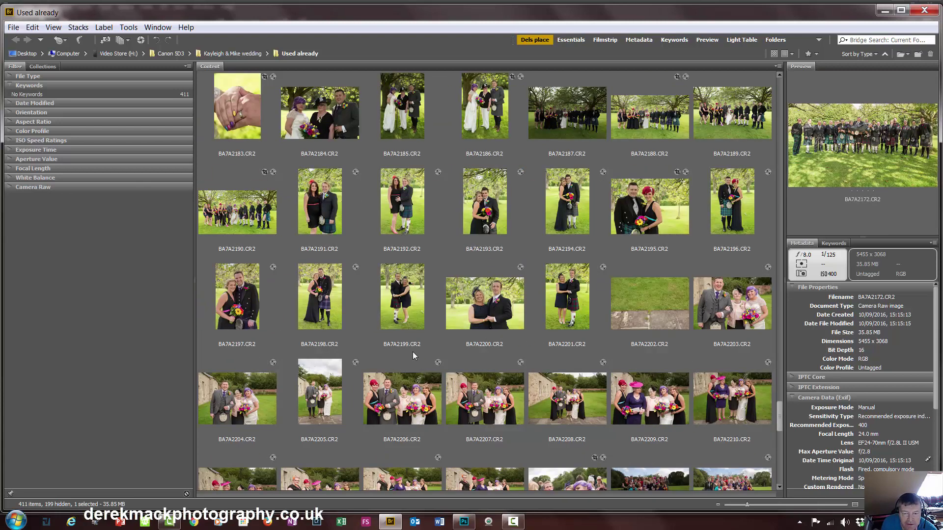
# Step: Clear the develop settings of the couple's portrait BA7A2200.CR2
pyautogui.rightClick(487, 296)
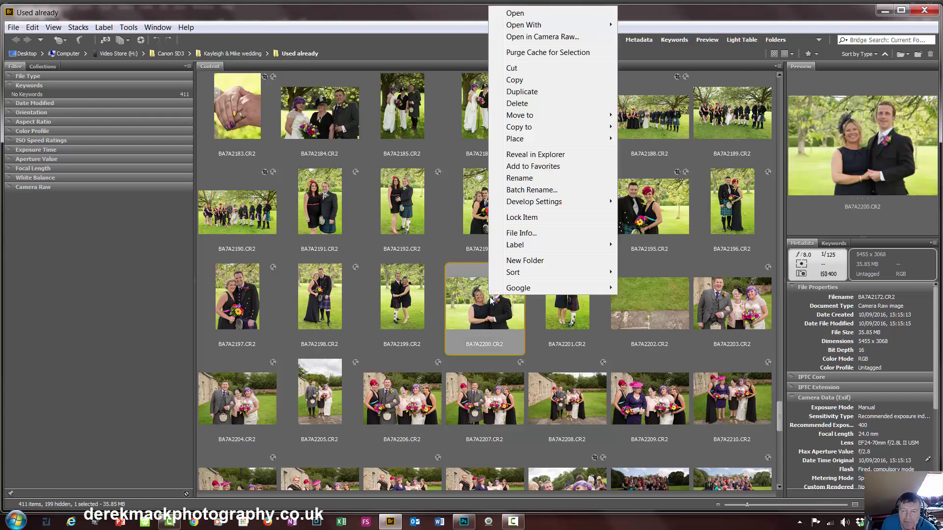
pyautogui.moveTo(532, 203)
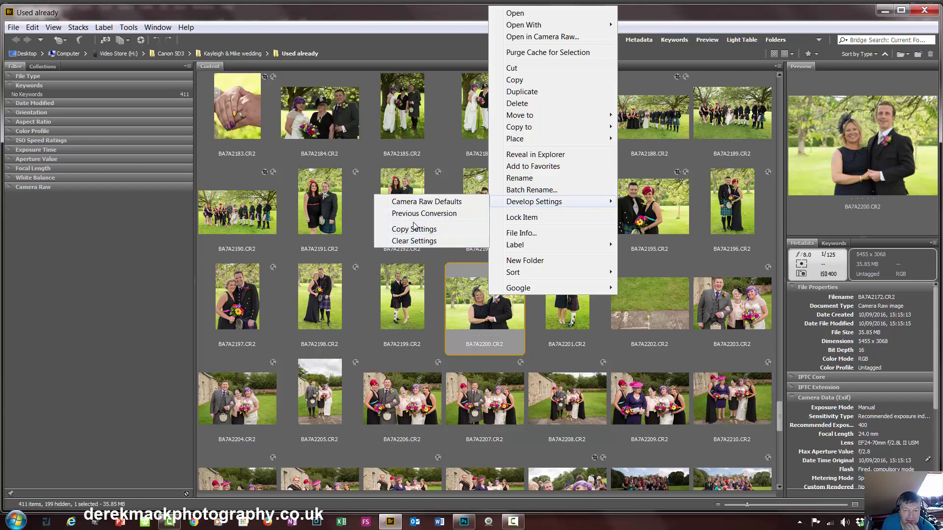
pyautogui.click(415, 241)
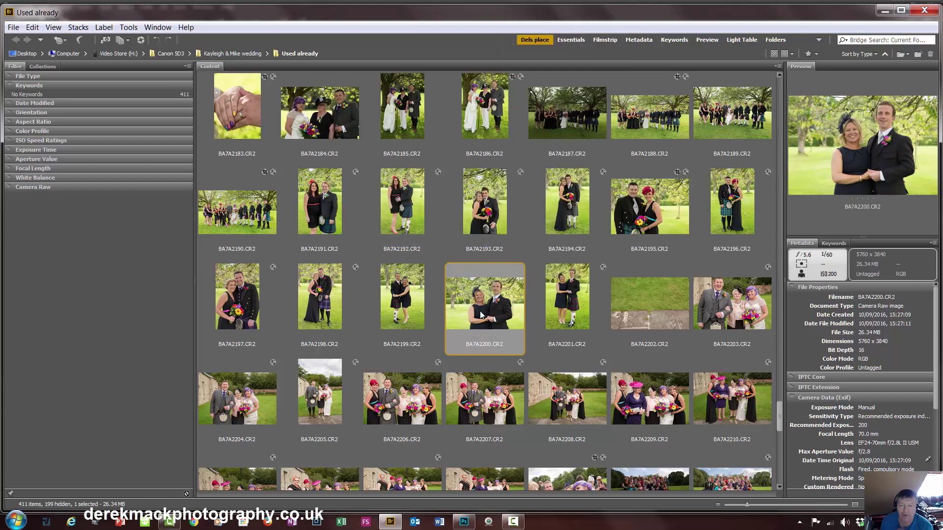
# Step: Inspect BA7A2200.CR2 in the full-screen preview at close range, checking both faces, the dress, the suit and the buttonhole flower
pyautogui.press('space')
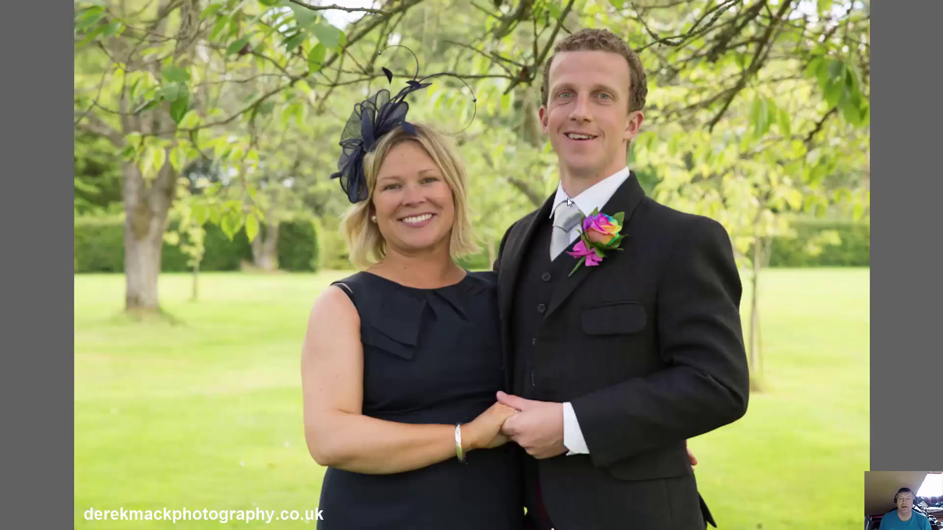
pyautogui.click(422, 197)
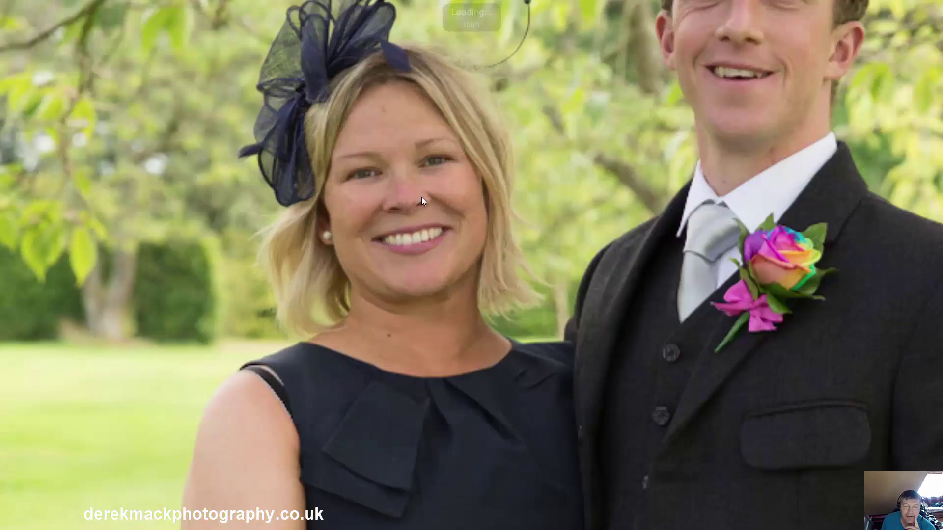
pyautogui.moveTo(403, 358); pyautogui.dragTo(331, 130)
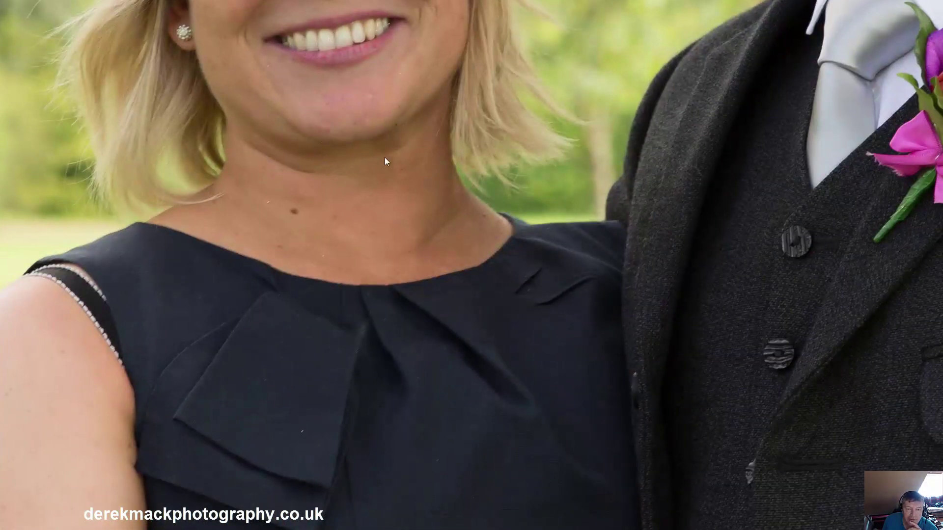
pyautogui.moveTo(523, 205); pyautogui.dragTo(137, 352)
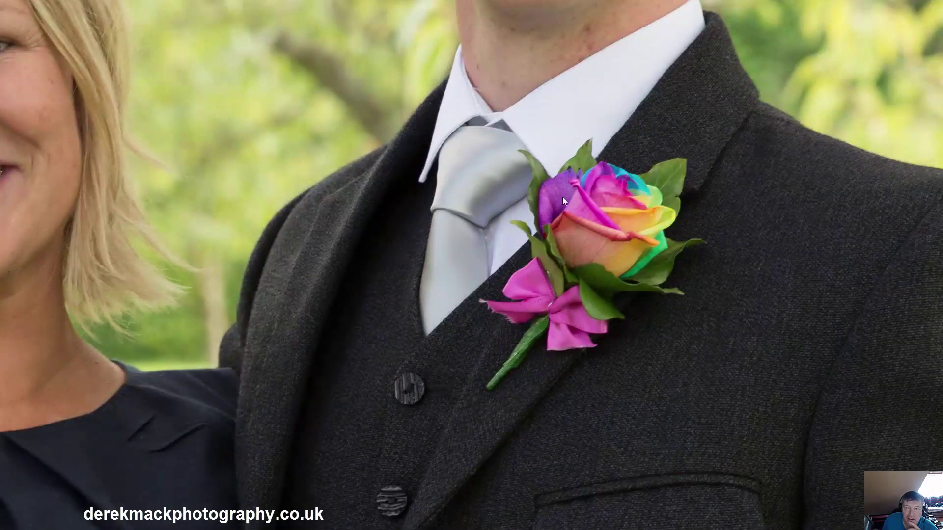
pyautogui.moveTo(571, 94); pyautogui.dragTo(536, 361)
pyautogui.moveTo(606, 274); pyautogui.dragTo(537, 333)
pyautogui.moveTo(506, 283); pyautogui.dragTo(511, 306)
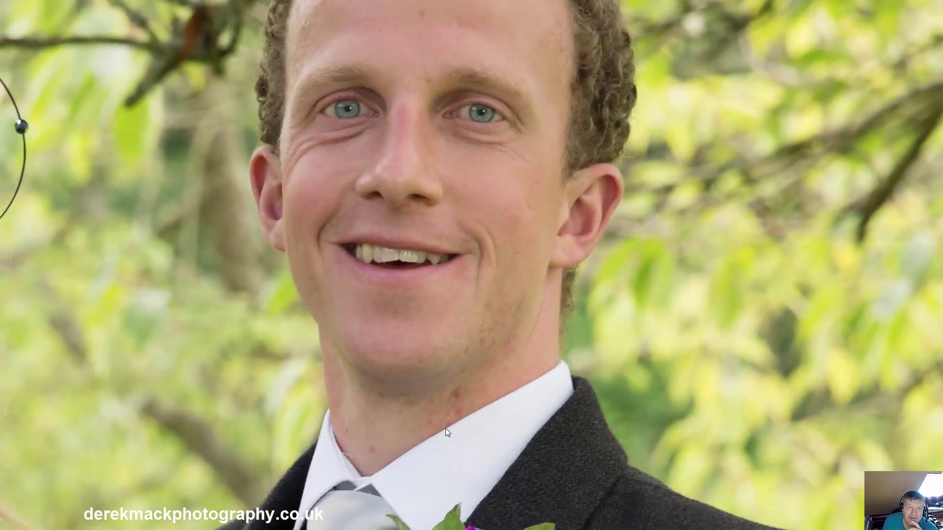
pyautogui.moveTo(449, 429); pyautogui.dragTo(528, 134)
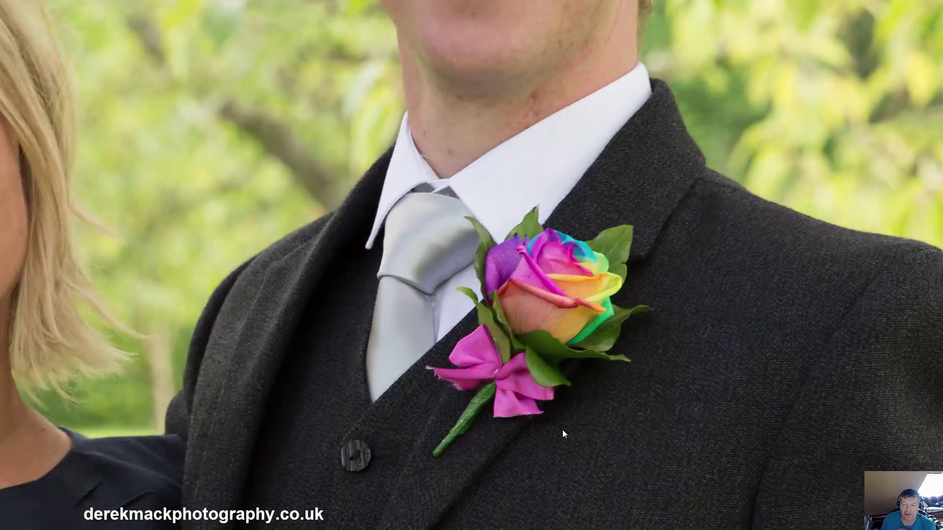
pyautogui.click(627, 434)
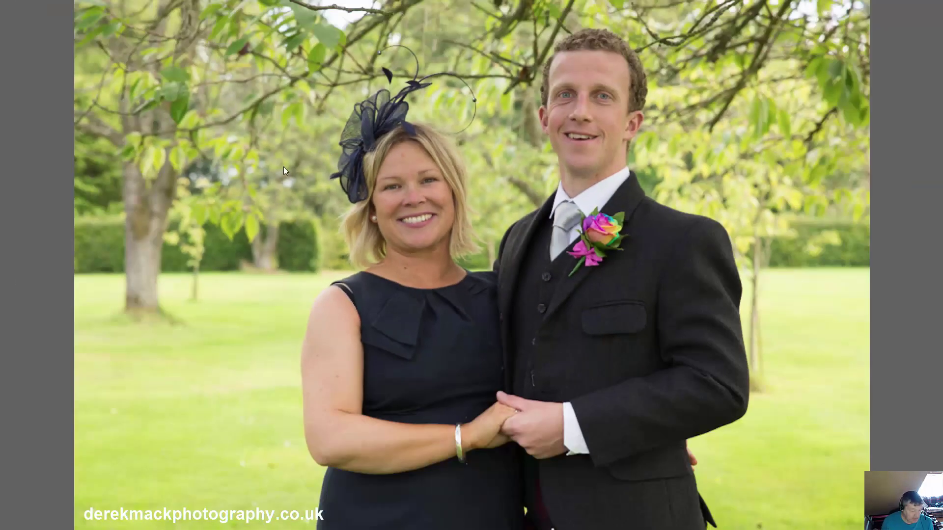
pyautogui.press('space')
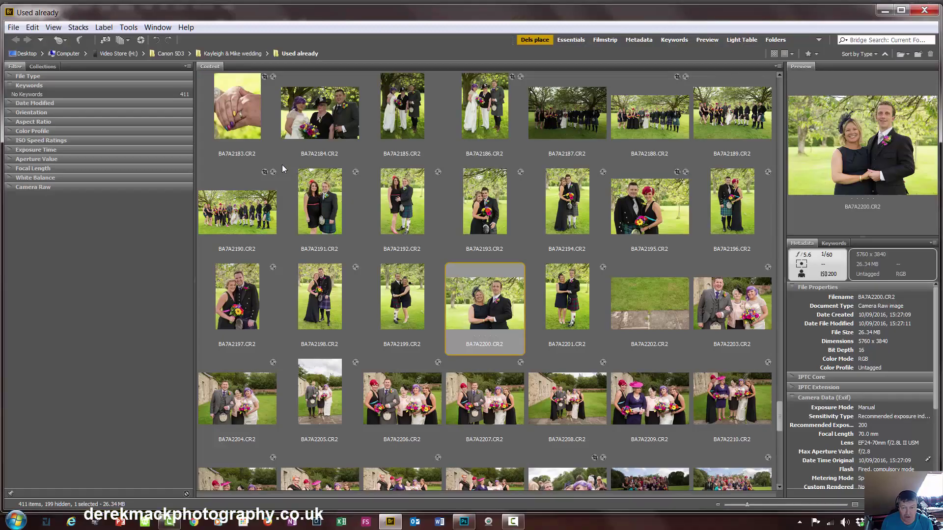
# Step: Develop BA7A2200.CR2 in Camera Raw with Highlights -48, Exposure +0.25 and Vibrance +19, and open the image in Photoshop
pyautogui.doubleClick(505, 302)
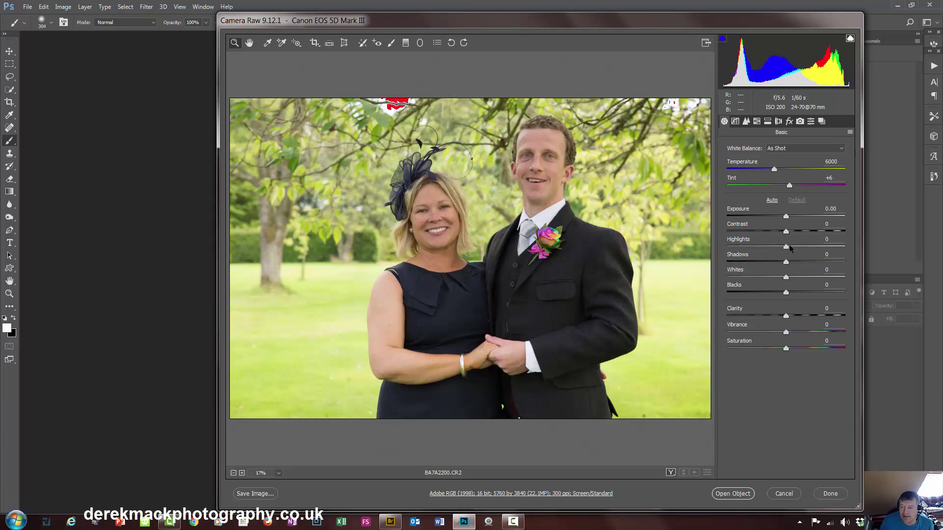
pyautogui.moveTo(787, 248); pyautogui.dragTo(758, 251)
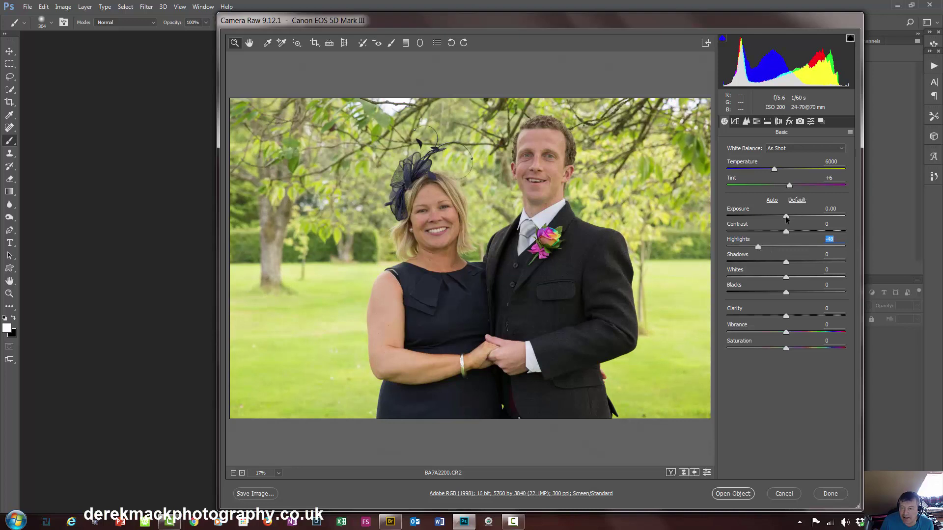
pyautogui.moveTo(786, 217); pyautogui.dragTo(789, 217)
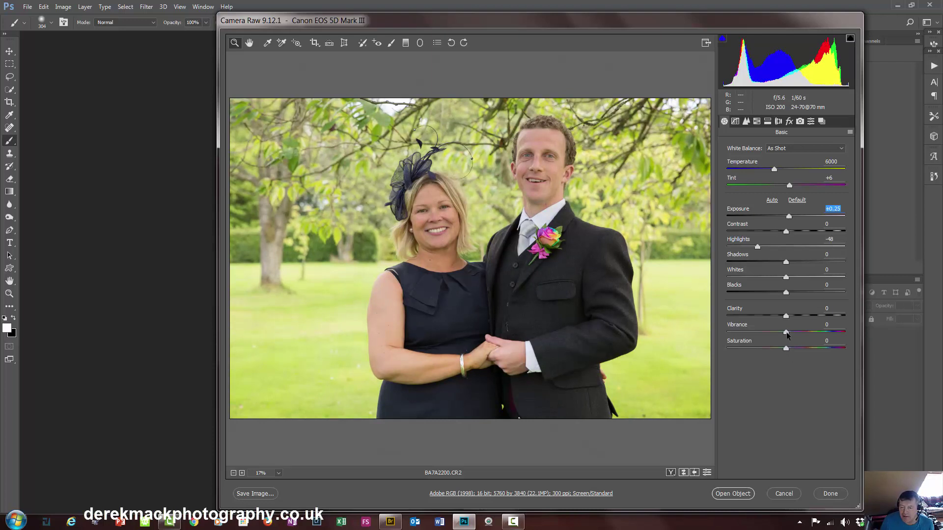
pyautogui.moveTo(786, 334)
pyautogui.mouseDown()
pyautogui.moveTo(803, 334)
pyautogui.moveTo(796, 340)
pyautogui.mouseUp()
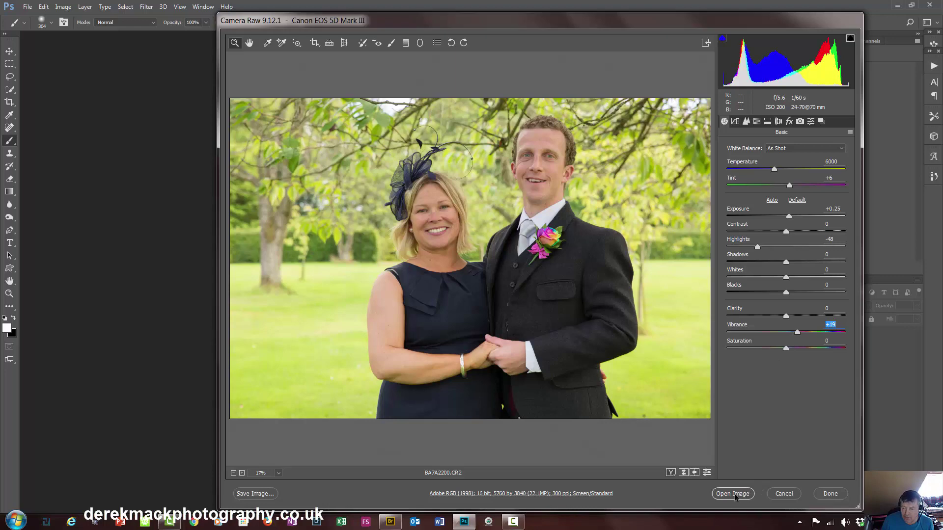
pyautogui.click(733, 494)
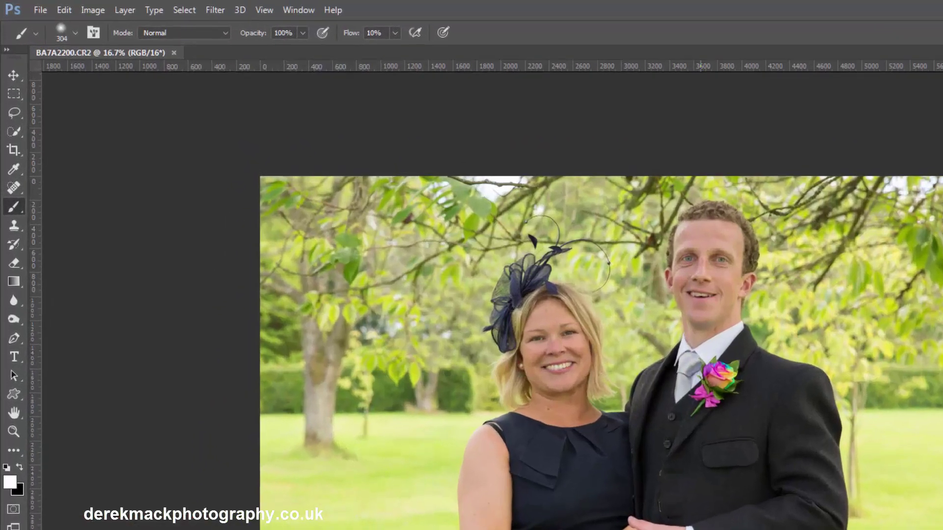
# Step: Duplicate the Background layer of the opened portrait
pyautogui.hotkey('ctrl', '0')
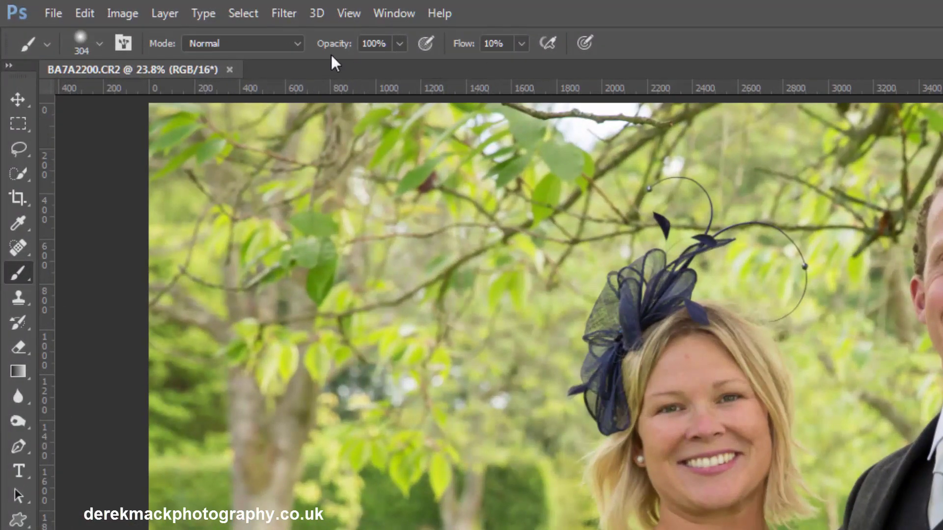
pyautogui.click(178, 13)
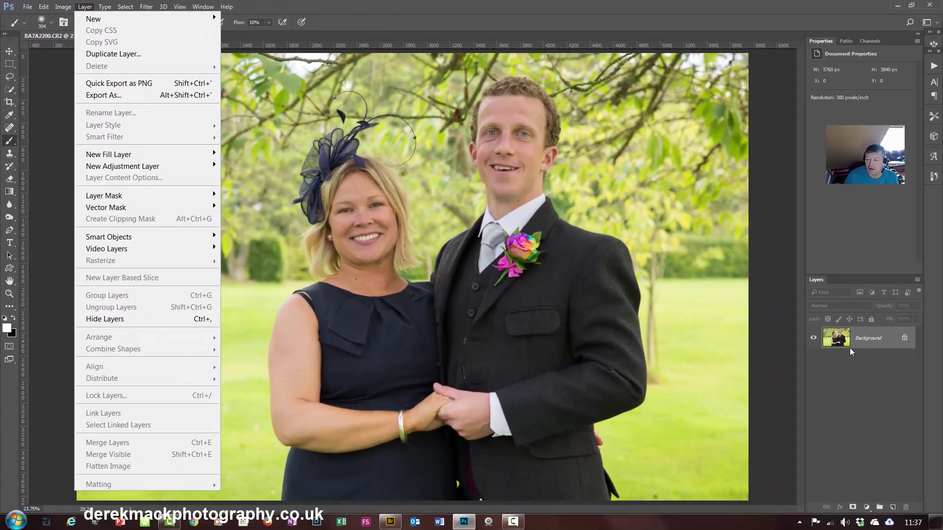
pyautogui.click(857, 341)
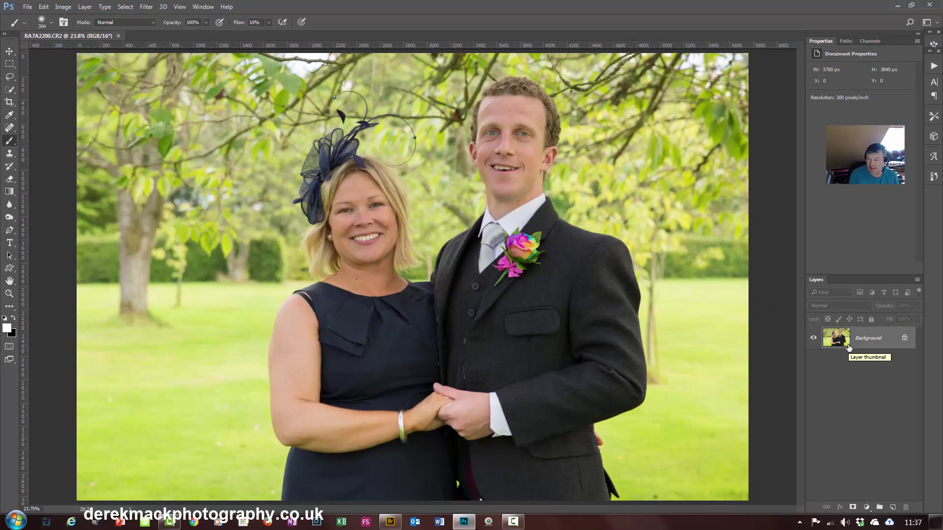
pyautogui.hotkey('ctrl', 'j')
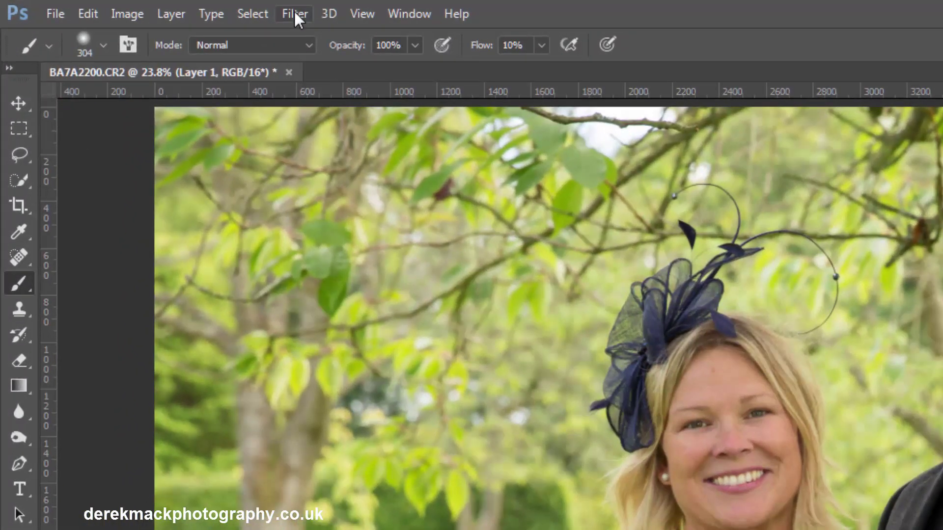
# Step: Apply the Camera Raw Filter to the duplicate layer and set its white balance to Auto
pyautogui.click(244, 12)
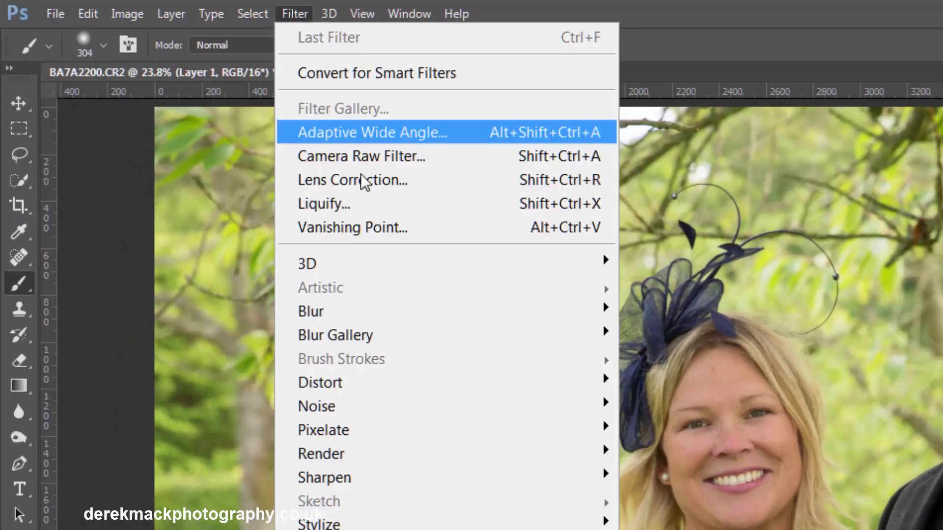
pyautogui.click(373, 157)
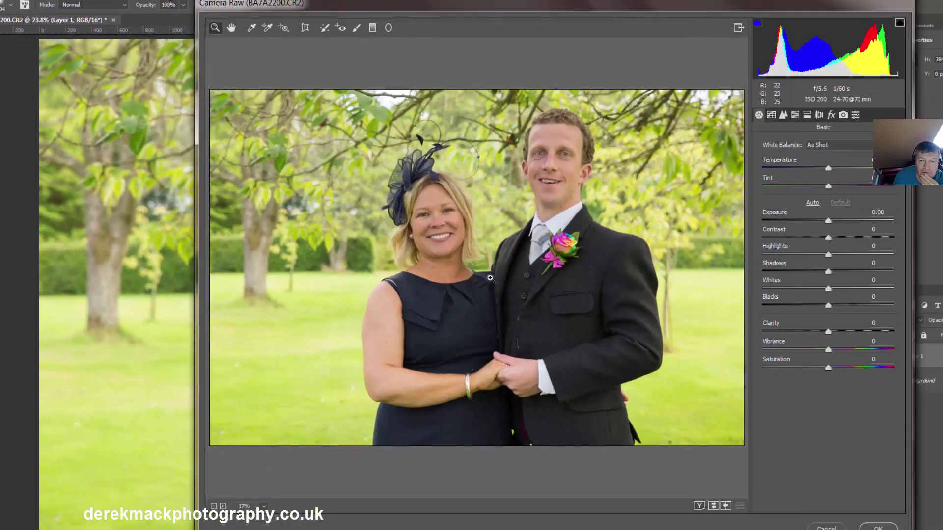
pyautogui.moveTo(567, 11); pyautogui.dragTo(474, 0)
pyautogui.moveTo(350, 257); pyautogui.dragTo(409, 462)
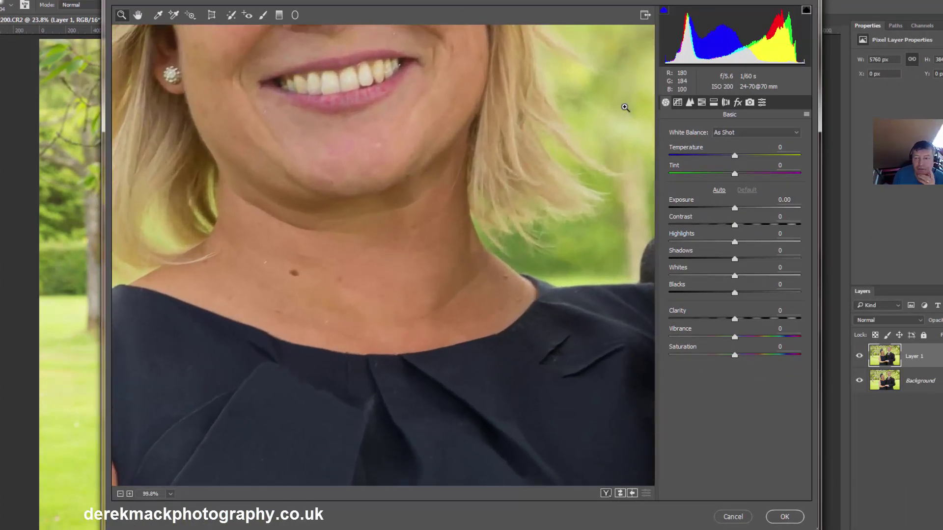
pyautogui.click(757, 133)
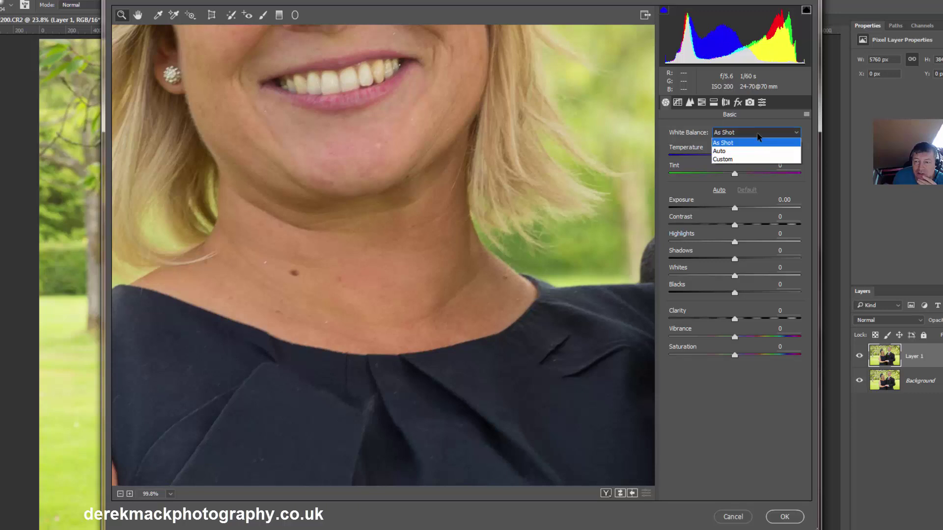
pyautogui.click(732, 152)
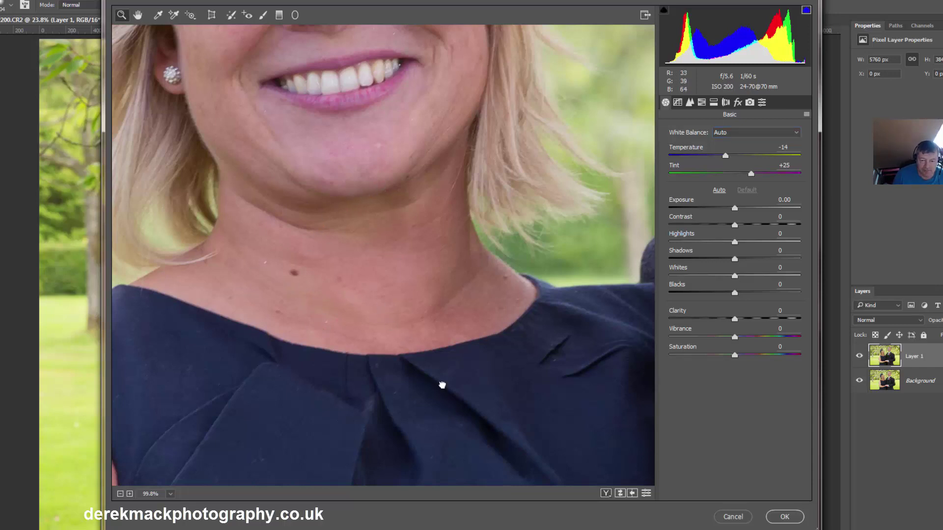
# Step: Examine the Auto white balance at close range on the woman's dress and arm, the joined hands, the suit and the man's face
pyautogui.moveTo(442, 385); pyautogui.dragTo(317, 84)
pyautogui.moveTo(276, 268); pyautogui.dragTo(471, 193)
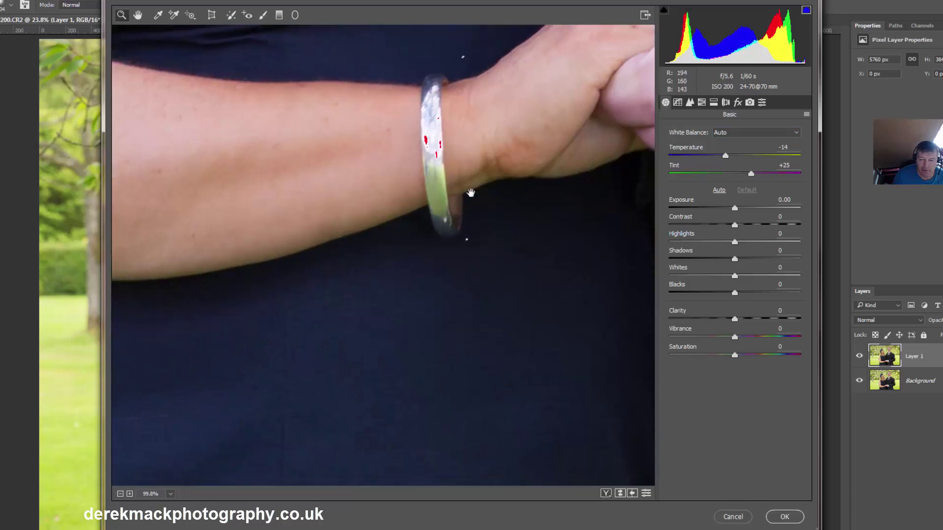
pyautogui.moveTo(368, 239); pyautogui.dragTo(567, 220)
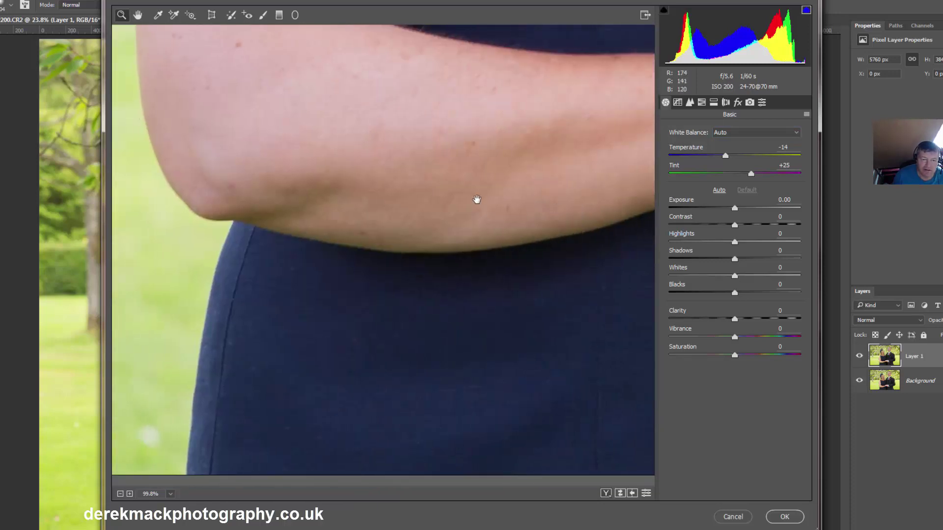
pyautogui.moveTo(553, 123); pyautogui.dragTo(341, 249)
pyautogui.moveTo(490, 163); pyautogui.dragTo(290, 278)
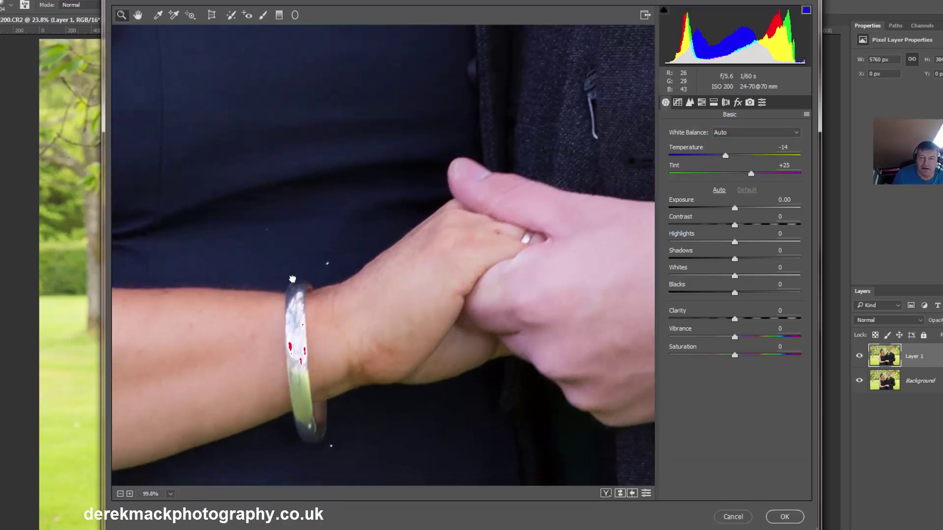
pyautogui.moveTo(540, 109); pyautogui.dragTo(320, 251)
pyautogui.moveTo(508, 106); pyautogui.dragTo(293, 291)
pyautogui.moveTo(347, 226); pyautogui.dragTo(300, 322)
pyautogui.moveTo(465, 41); pyautogui.dragTo(374, 314)
pyautogui.moveTo(367, 172); pyautogui.dragTo(364, 288)
pyautogui.moveTo(344, 142); pyautogui.dragTo(379, 280)
pyautogui.moveTo(366, 215); pyautogui.dragTo(324, 326)
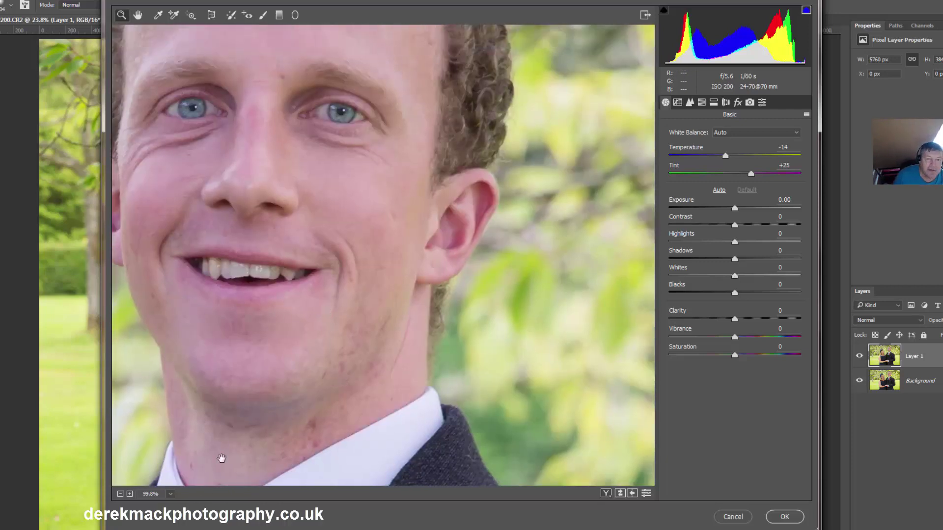
# Step: Check the skin tones on the man's face and neck, and undo the Auto white balance
pyautogui.moveTo(342, 401); pyautogui.dragTo(244, 408)
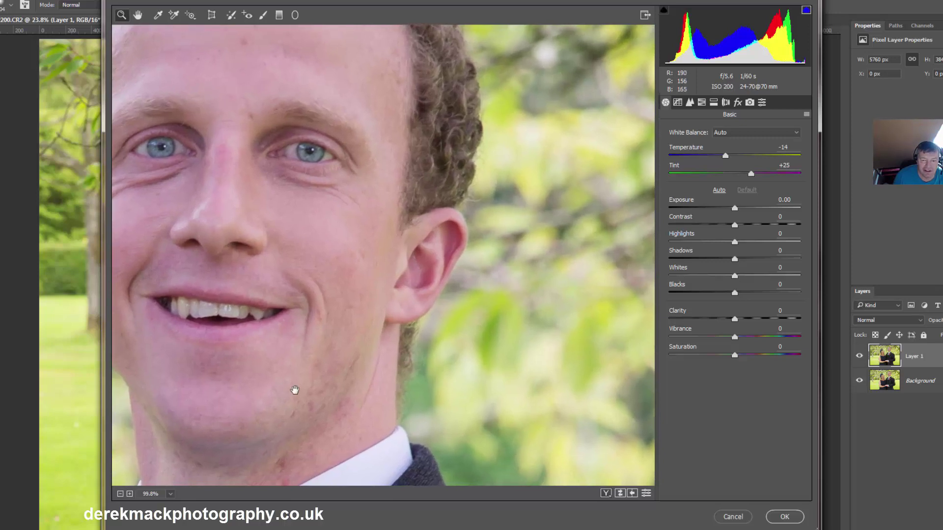
pyautogui.moveTo(309, 383); pyautogui.dragTo(320, 316)
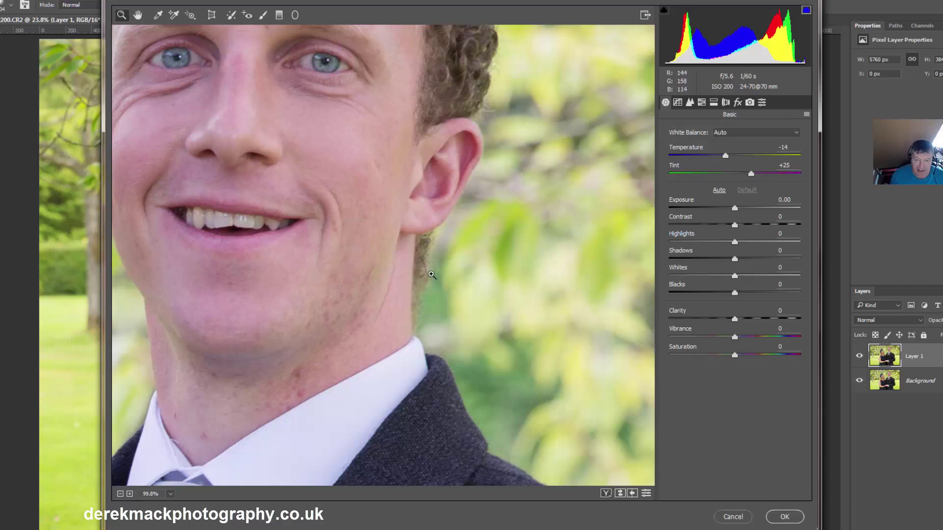
pyautogui.hotkey('ctrl', 'z')
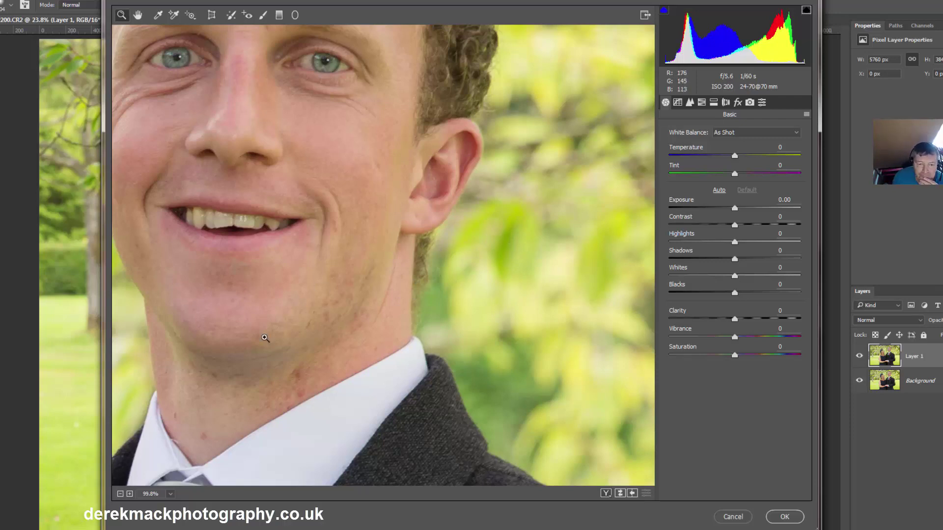
# Step: Try a Tint of +35 while inspecting the man's cheek and ear, and settle the Tint at +20
pyautogui.click(381, 270)
pyautogui.click(409, 319)
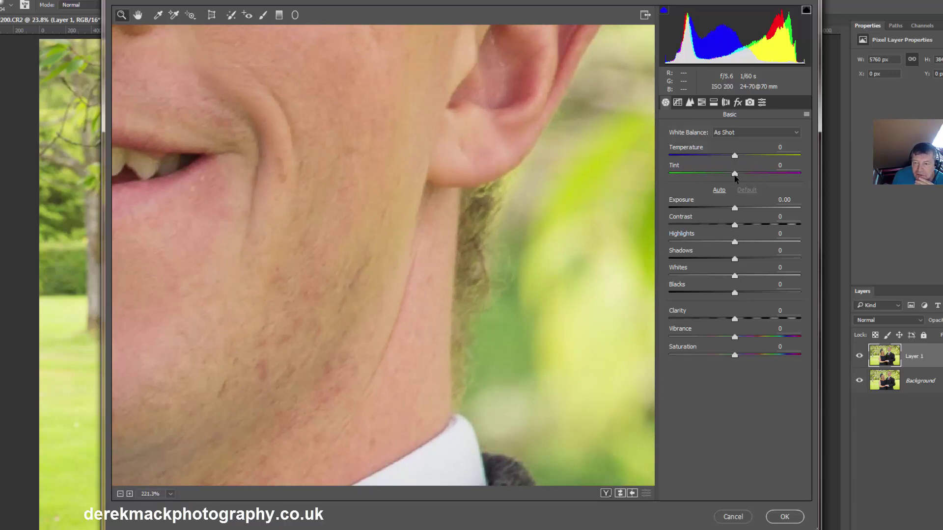
pyautogui.moveTo(735, 175); pyautogui.dragTo(758, 177)
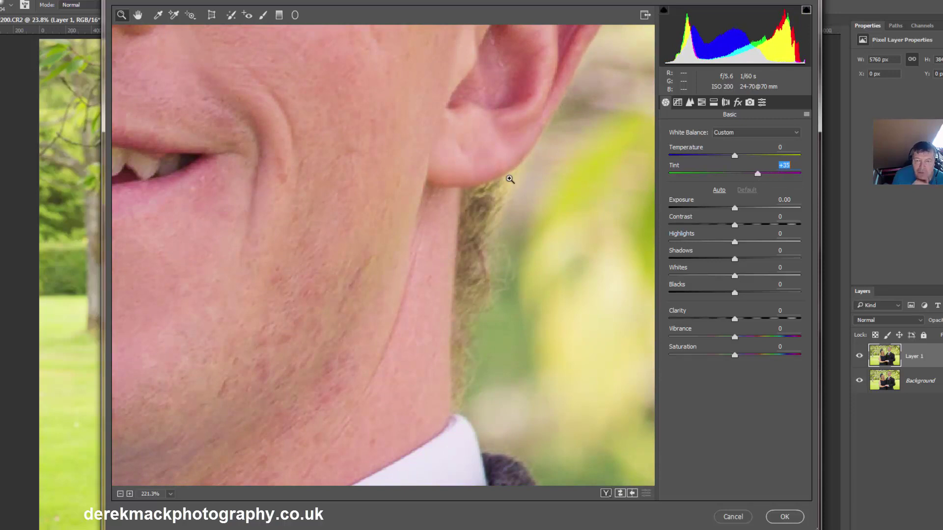
pyautogui.moveTo(430, 175); pyautogui.dragTo(446, 282)
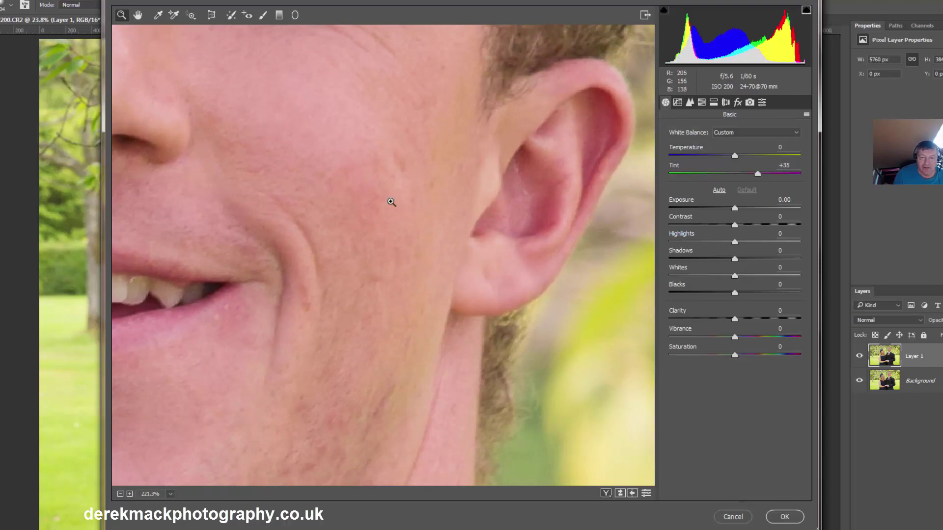
pyautogui.moveTo(393, 181); pyautogui.dragTo(319, 189)
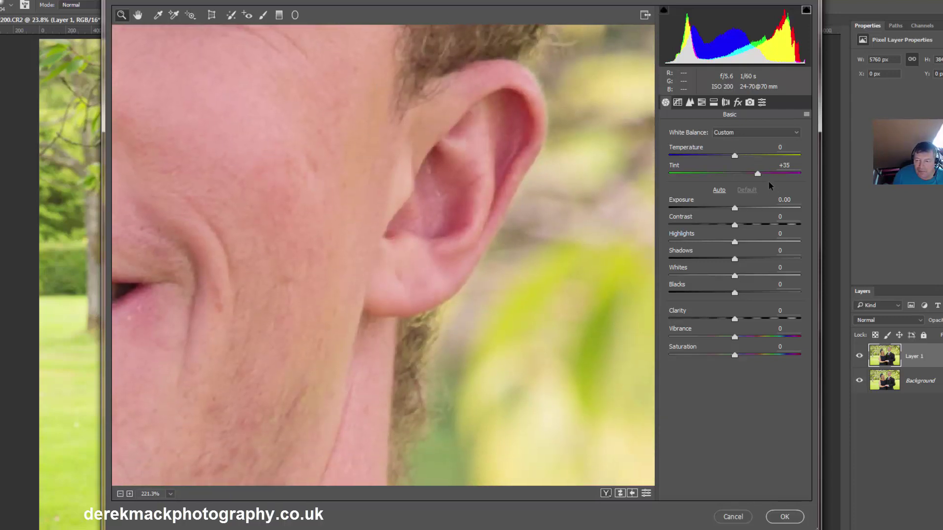
pyautogui.click(793, 165)
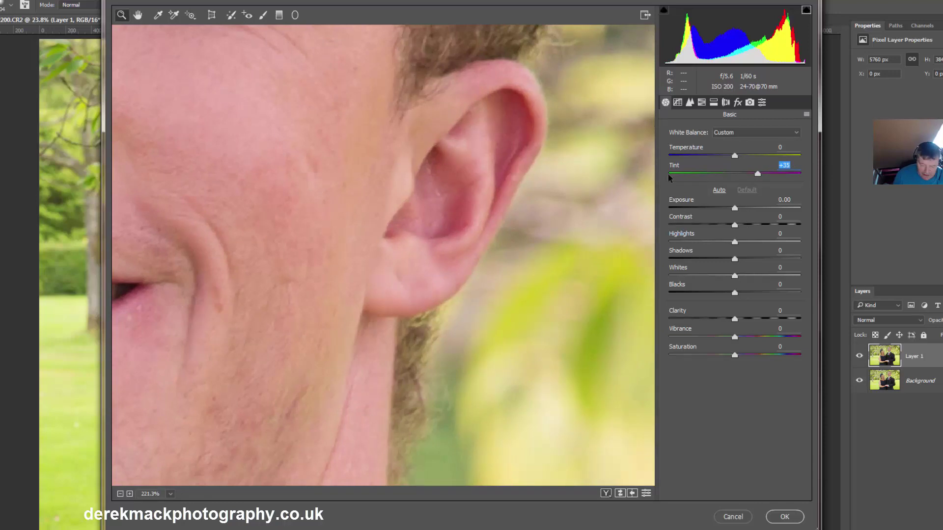
pyautogui.write('20')
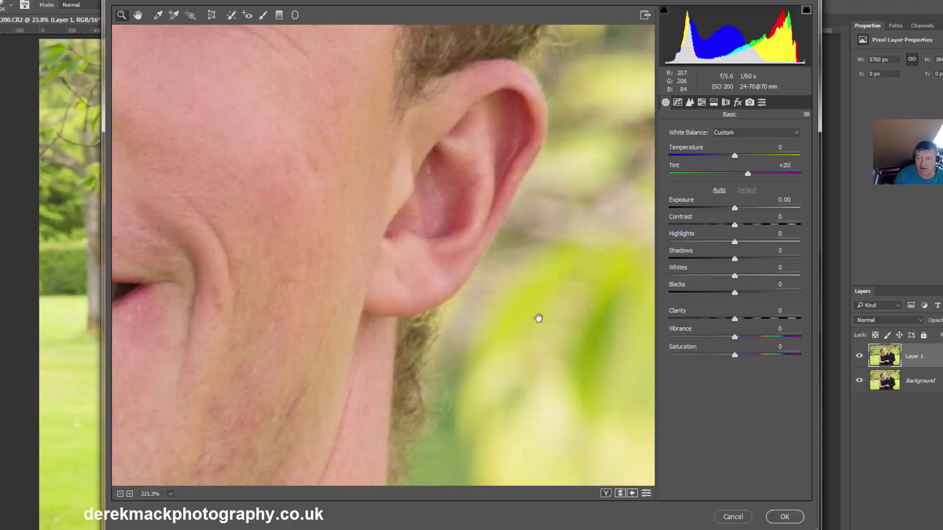
# Step: Try shifting the Greens hue to -100 in the HSL adjustments, and reset it to 0
pyautogui.click(702, 103)
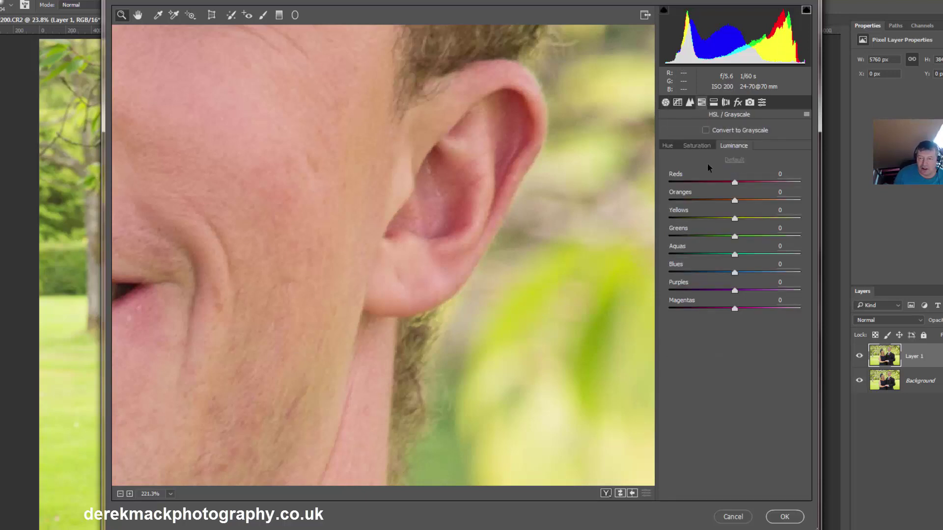
pyautogui.click(668, 145)
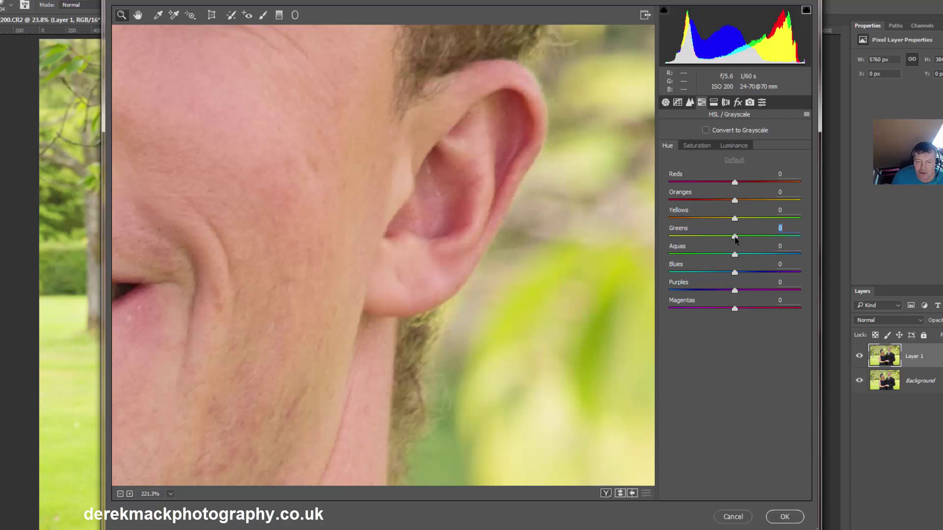
pyautogui.moveTo(735, 240)
pyautogui.mouseDown()
pyautogui.moveTo(586, 238)
pyautogui.moveTo(733, 236)
pyautogui.mouseUp()
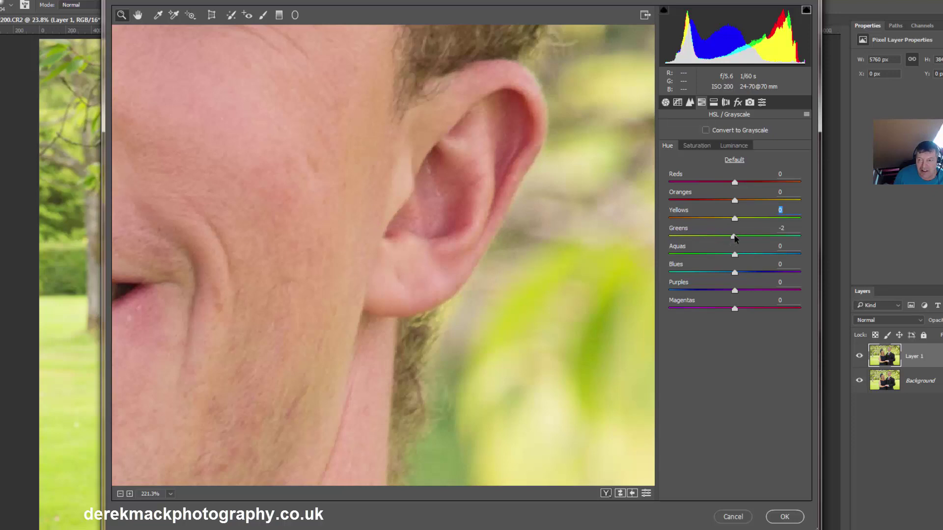
pyautogui.moveTo(734, 238); pyautogui.dragTo(669, 238)
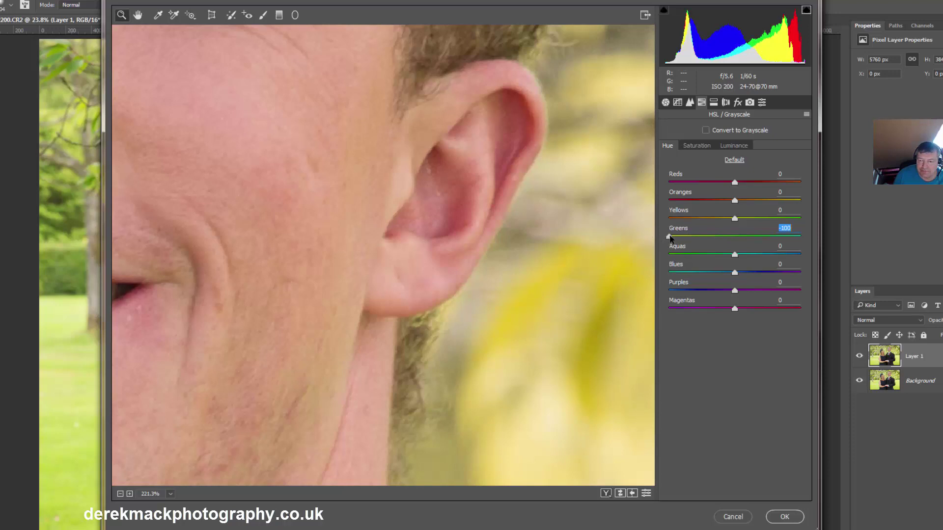
pyautogui.doubleClick(670, 237)
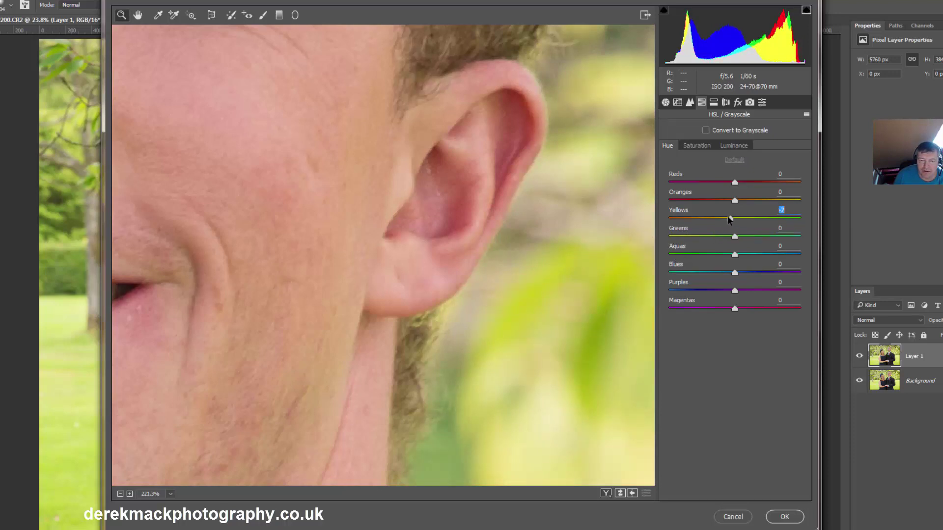
# Step: Set the Yellows hue to -100 and inspect the woman's face, hair and neckline
pyautogui.moveTo(730, 221); pyautogui.dragTo(630, 207)
pyautogui.moveTo(372, 168); pyautogui.dragTo(800, 102)
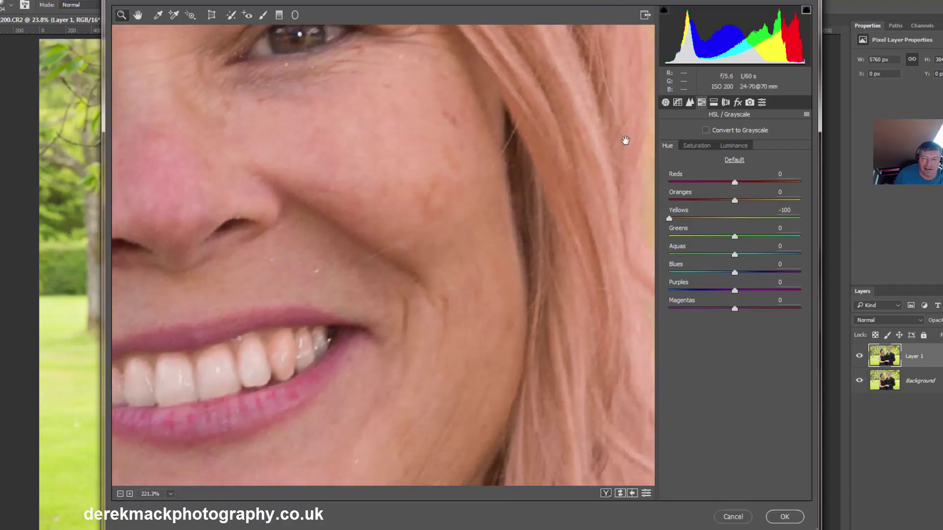
pyautogui.moveTo(558, 152); pyautogui.dragTo(585, 182)
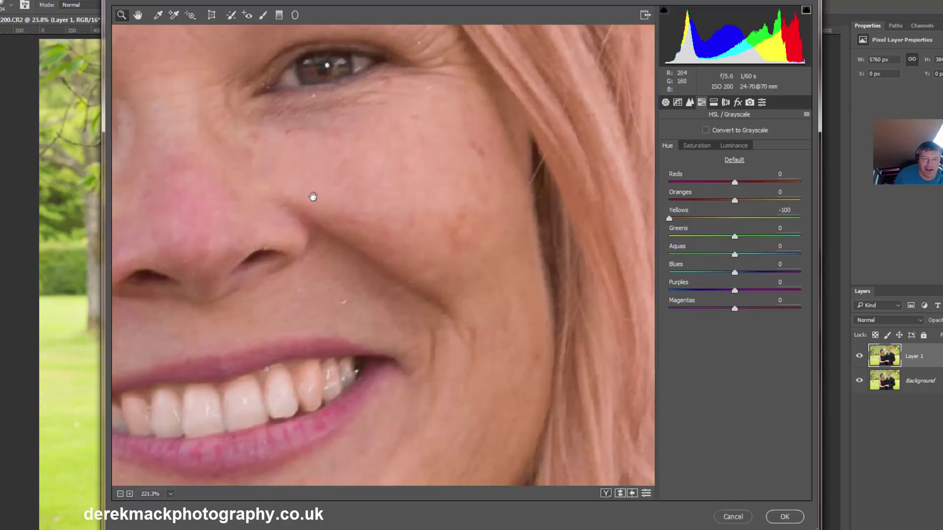
pyautogui.moveTo(313, 196); pyautogui.dragTo(423, 137)
pyautogui.moveTo(446, 225); pyautogui.dragTo(437, 12)
pyautogui.moveTo(469, 259); pyautogui.dragTo(272, 172)
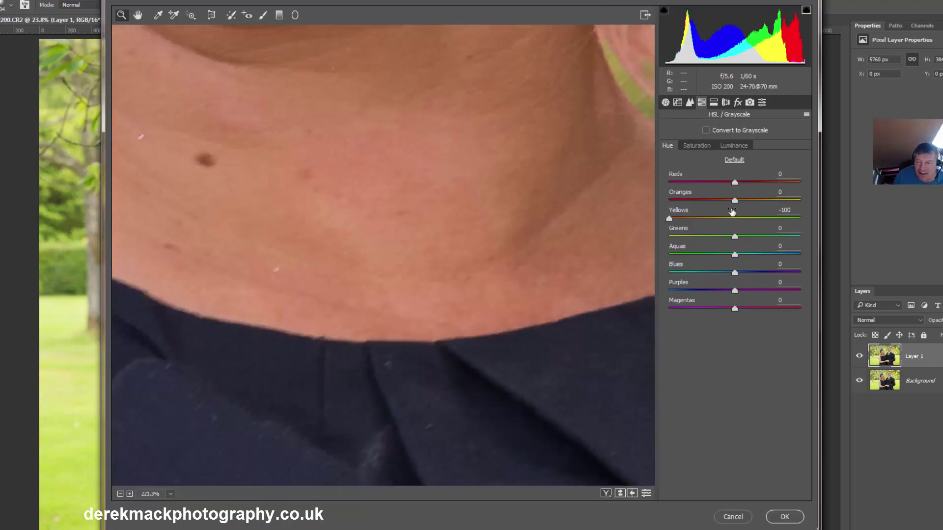
# Step: Set the HSL saturation to Yellows +2, Greens -8 and Oranges -30, and check the woman's skin and the whole portrait
pyautogui.click(697, 145)
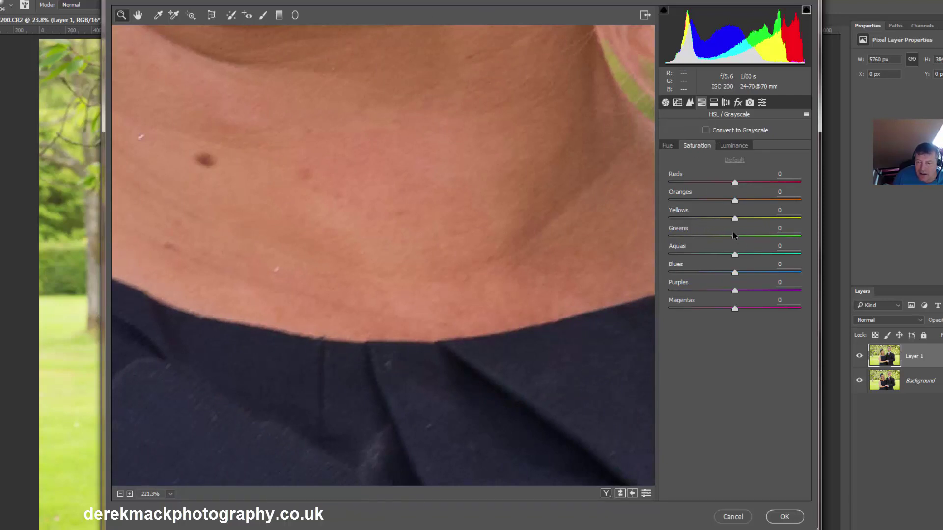
pyautogui.moveTo(734, 222); pyautogui.dragTo(729, 249)
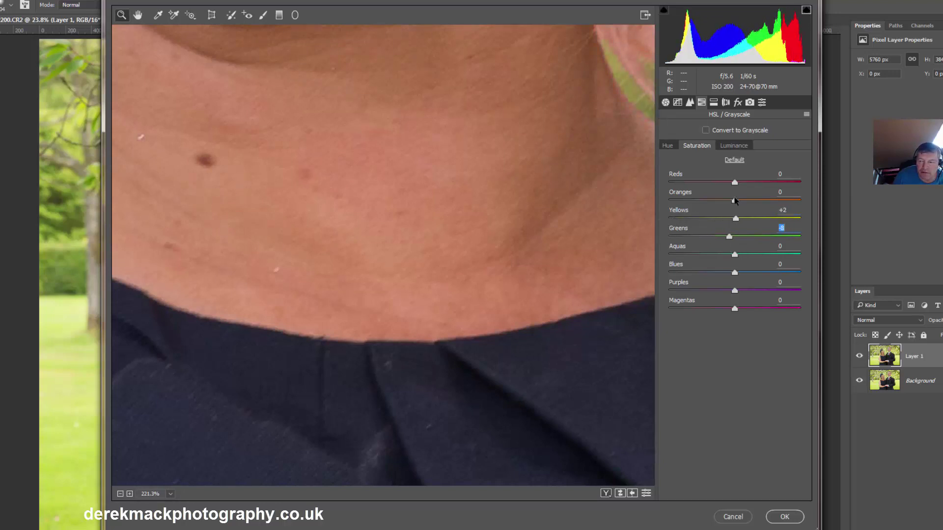
pyautogui.moveTo(734, 200); pyautogui.dragTo(740, 202)
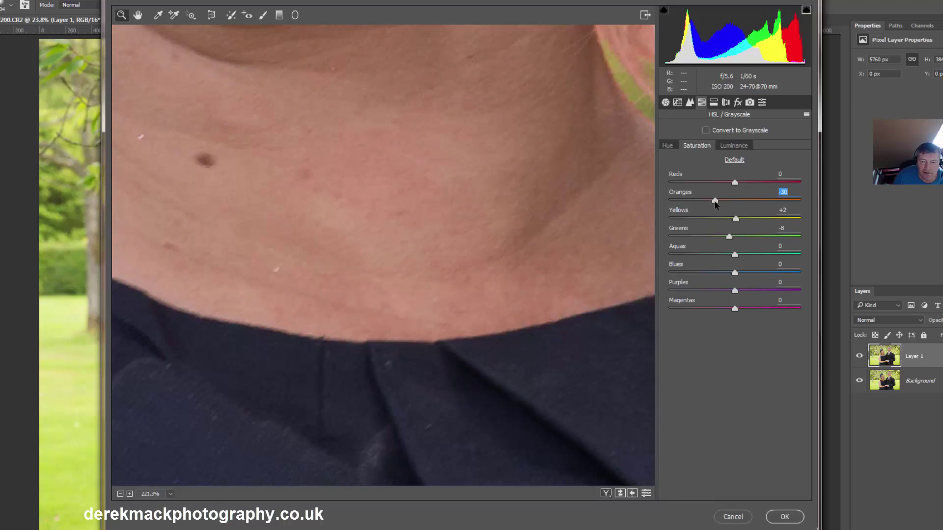
pyautogui.moveTo(395, 131); pyautogui.dragTo(497, 391)
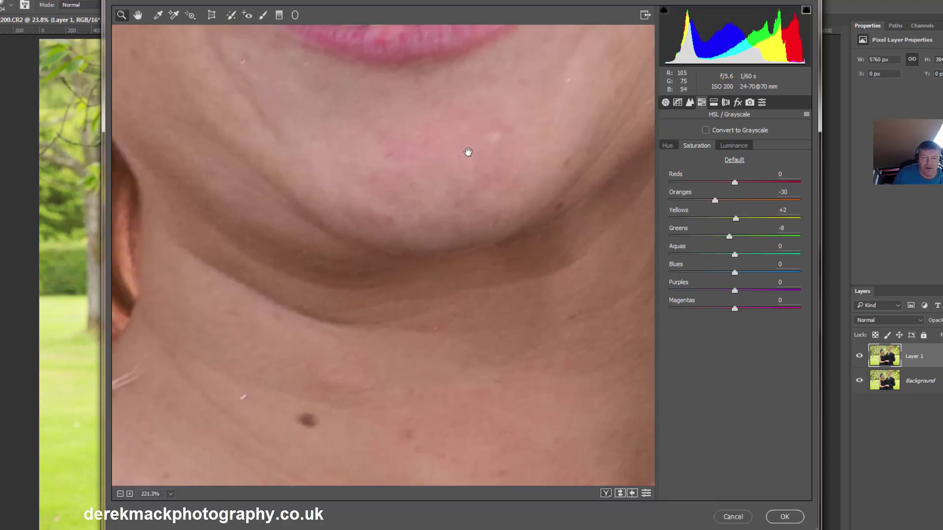
pyautogui.moveTo(468, 152); pyautogui.dragTo(494, 261)
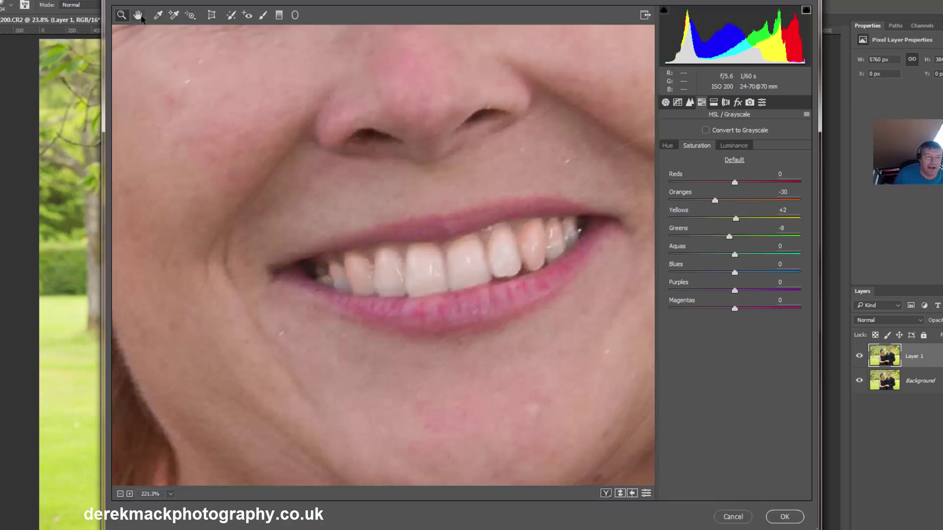
pyautogui.doubleClick(138, 15)
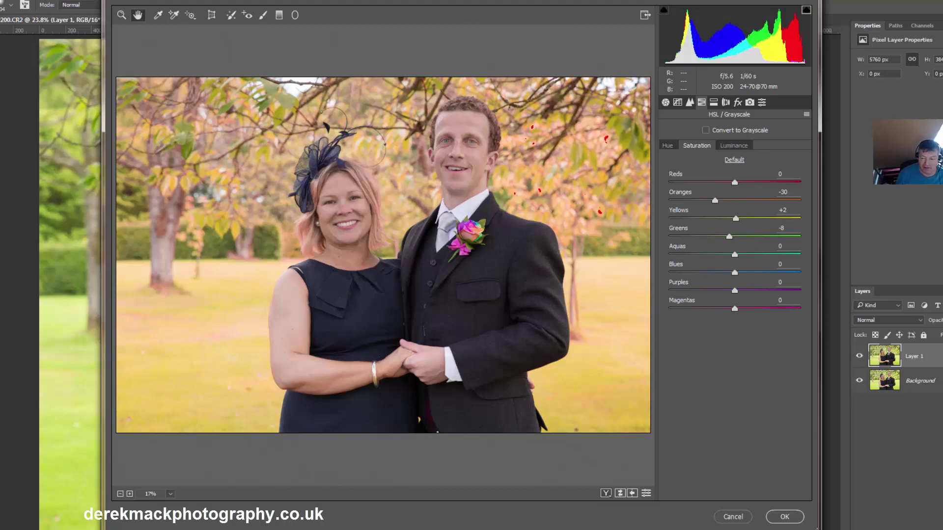
# Step: Set the basic adjustments to Temperature -8, Exposure +0.30 and Whites -14, and apply the Camera Raw Filter to the layer
pyautogui.click(668, 146)
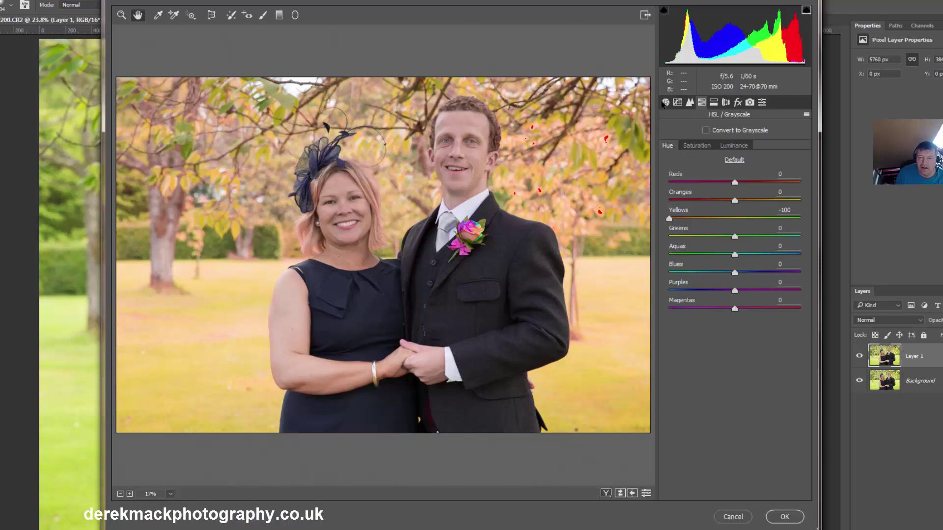
pyautogui.click(665, 102)
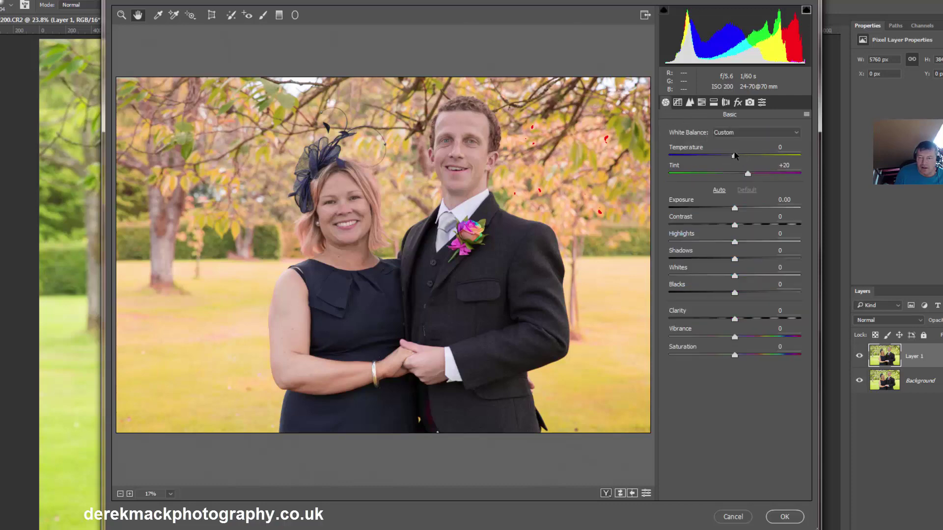
pyautogui.moveTo(735, 156); pyautogui.dragTo(680, 157)
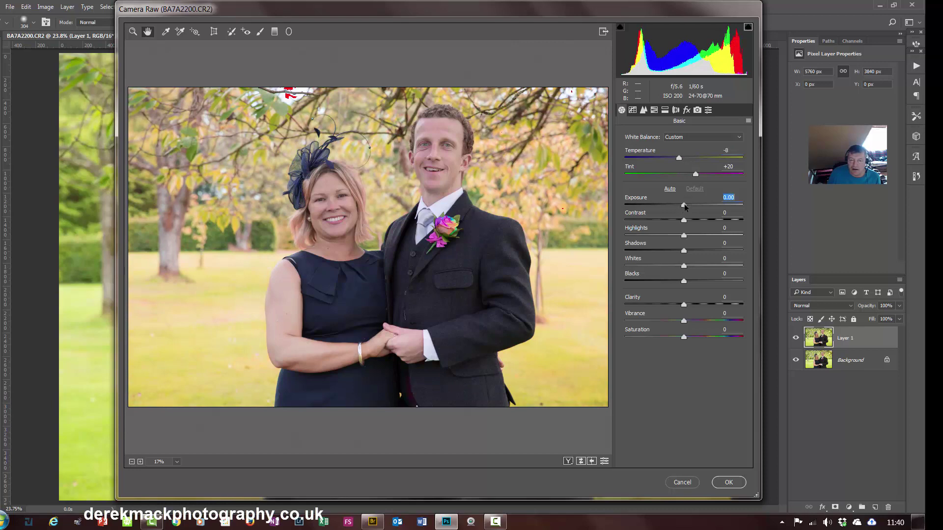
pyautogui.moveTo(686, 207); pyautogui.dragTo(688, 207)
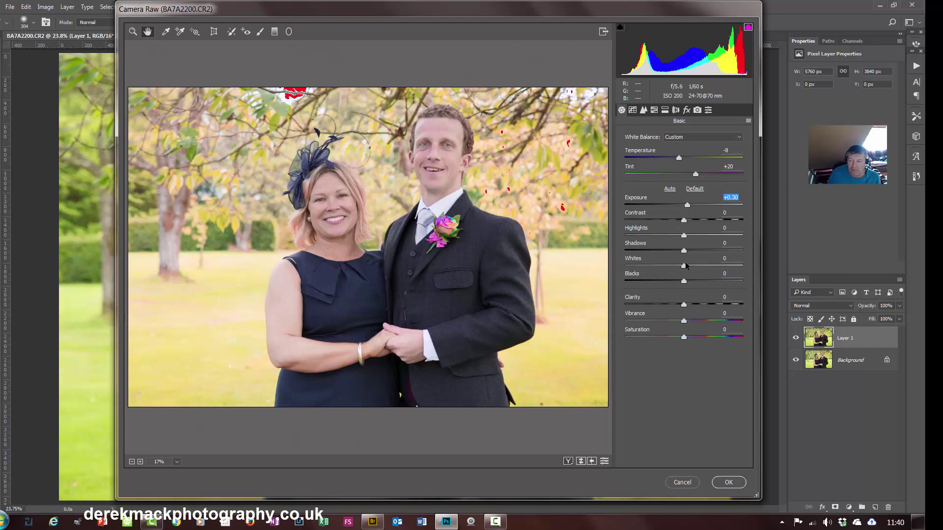
pyautogui.moveTo(683, 267); pyautogui.dragTo(675, 266)
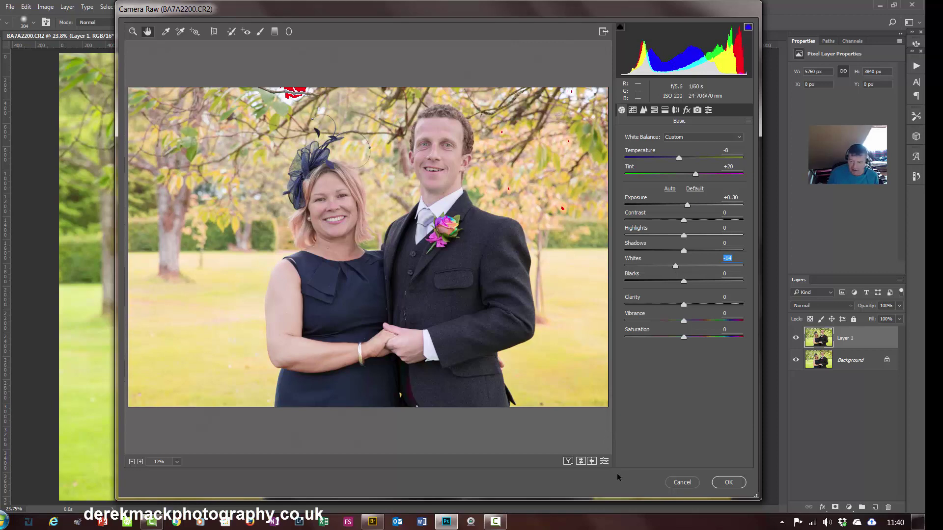
pyautogui.click(729, 483)
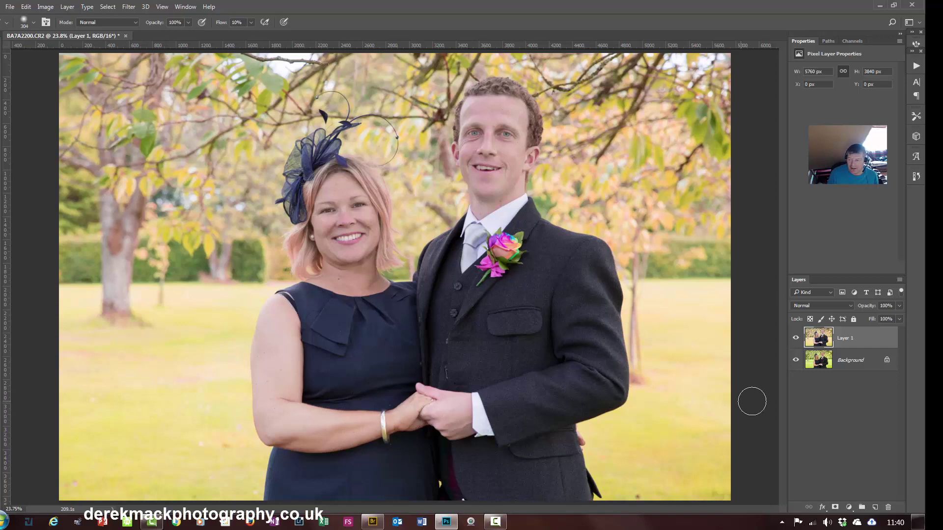
# Step: Compare the portrait before and after the filter by repeatedly hiding and showing Layer 1
pyautogui.click(795, 339)
pyautogui.click(796, 339)
pyautogui.click(795, 338)
pyautogui.click(795, 339)
pyautogui.click(795, 339)
pyautogui.click(795, 339)
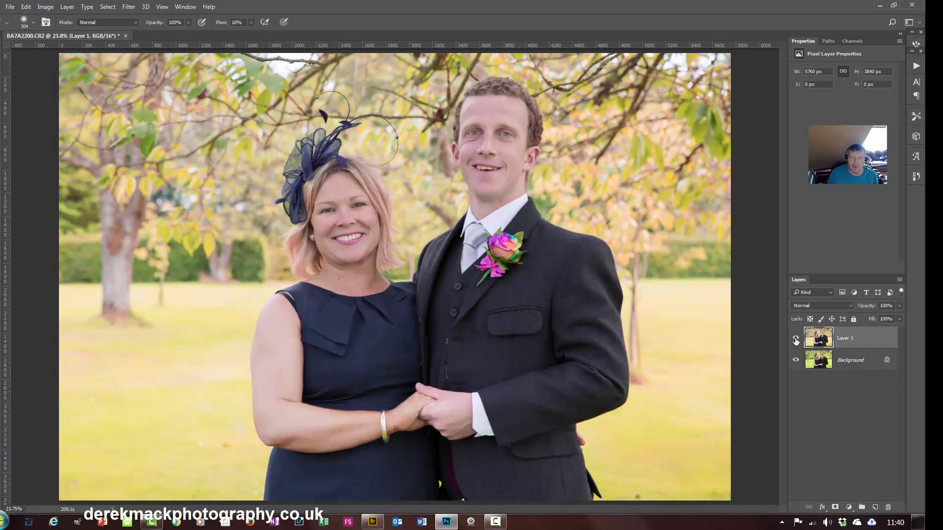
pyautogui.click(795, 339)
pyautogui.click(795, 339)
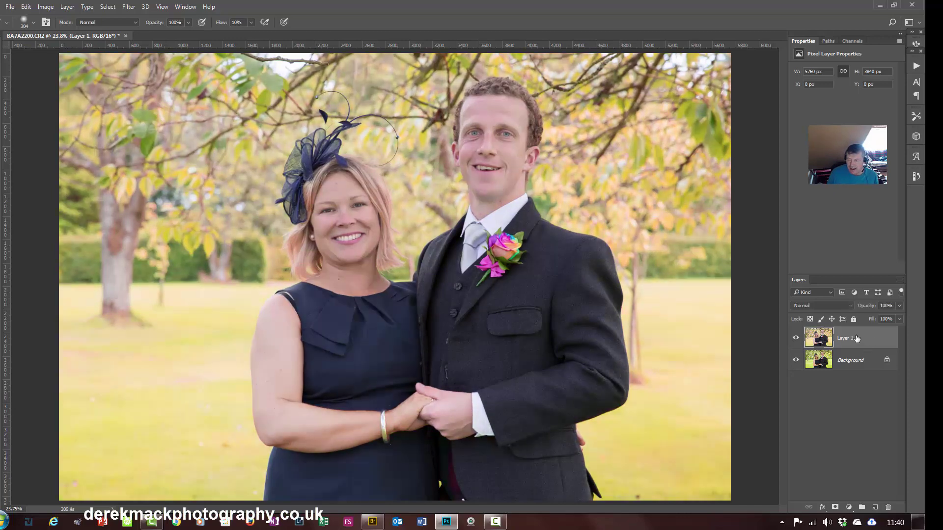
# Step: Add a black layer mask to Layer 1 that hides the whole filtered layer
pyautogui.keyDown('alt'); pyautogui.click(835, 508); pyautogui.keyUp('alt')
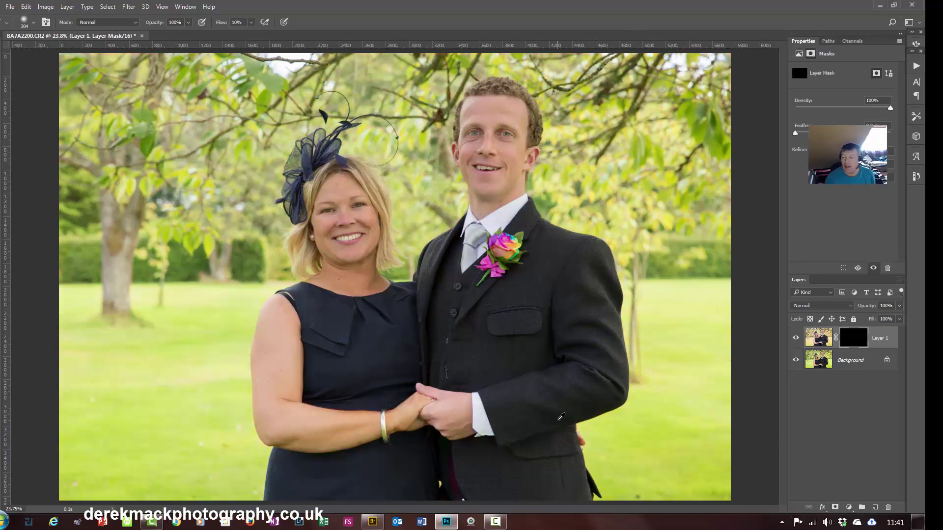
pyautogui.hotkey('ctrl', '+')
pyautogui.hotkey('ctrl', '+')
pyautogui.hotkey('ctrl', '+')
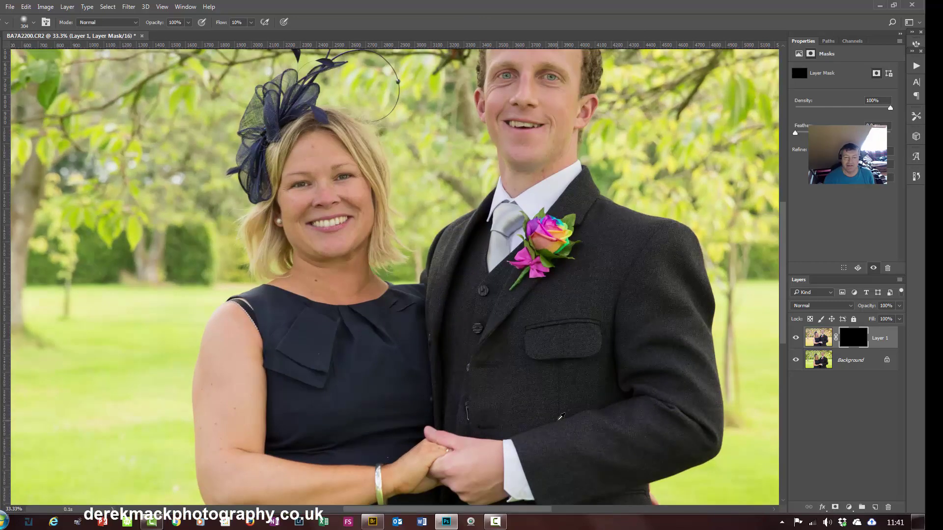
pyautogui.hotkey('ctrl', '+')
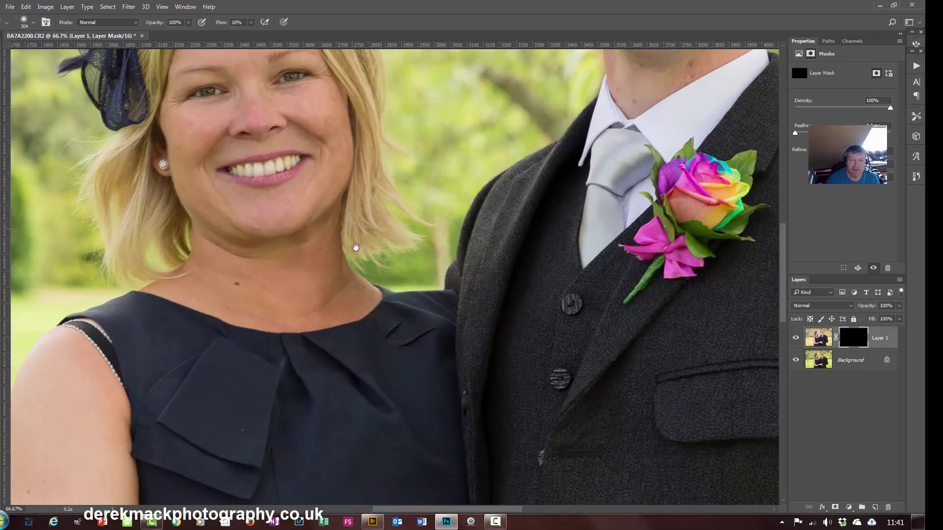
pyautogui.moveTo(357, 248); pyautogui.dragTo(209, 456)
pyautogui.moveTo(348, 286); pyautogui.dragTo(295, 290)
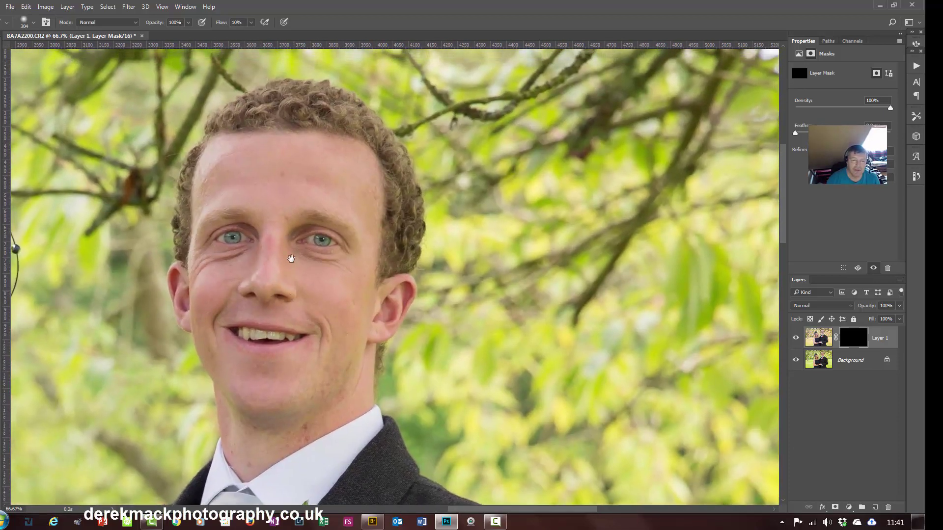
# Step: Select Layer 1's mask for painting and reduce the soft brush to 73 px
pyautogui.moveTo(217, 197); pyautogui.dragTo(213, 172)
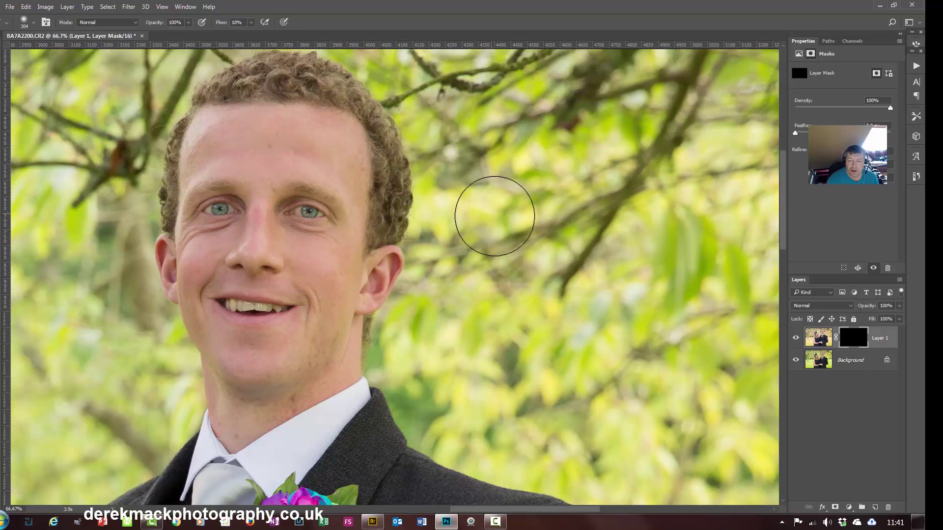
pyautogui.rightClick(510, 216)
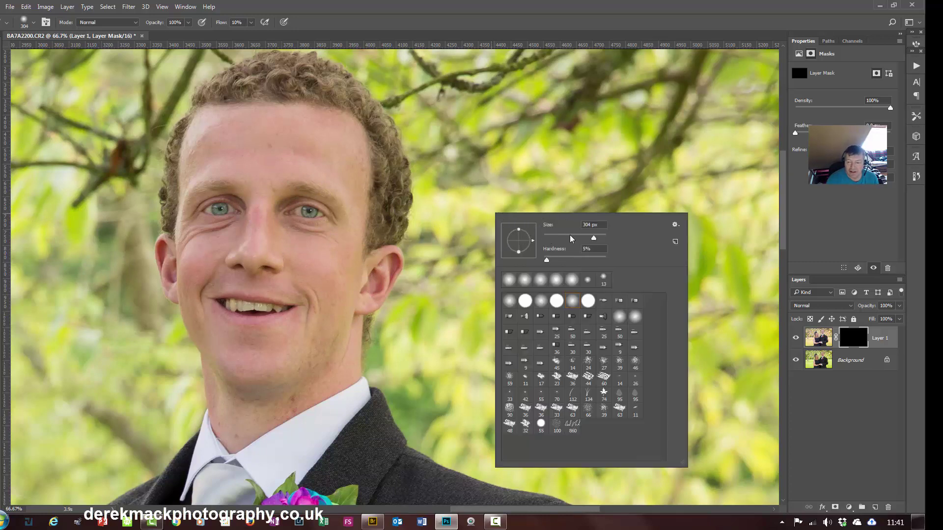
pyautogui.click(834, 450)
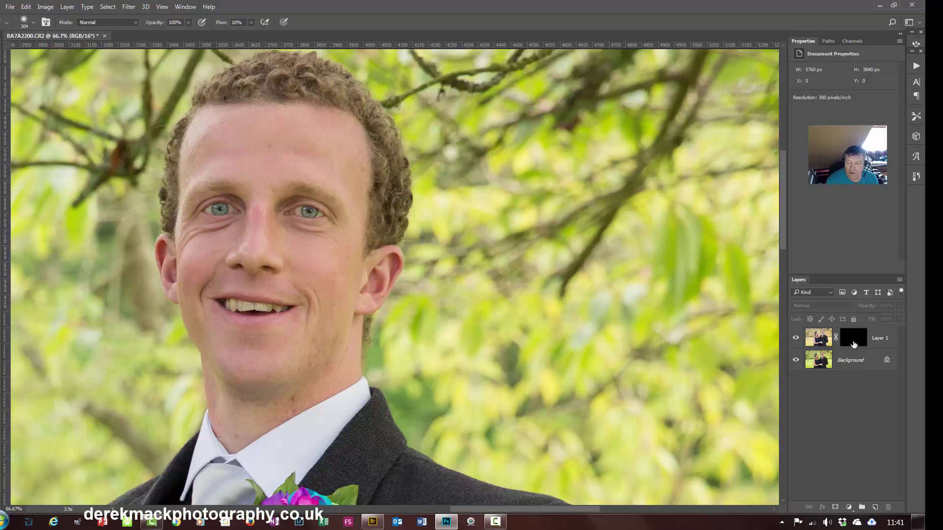
pyautogui.click(853, 337)
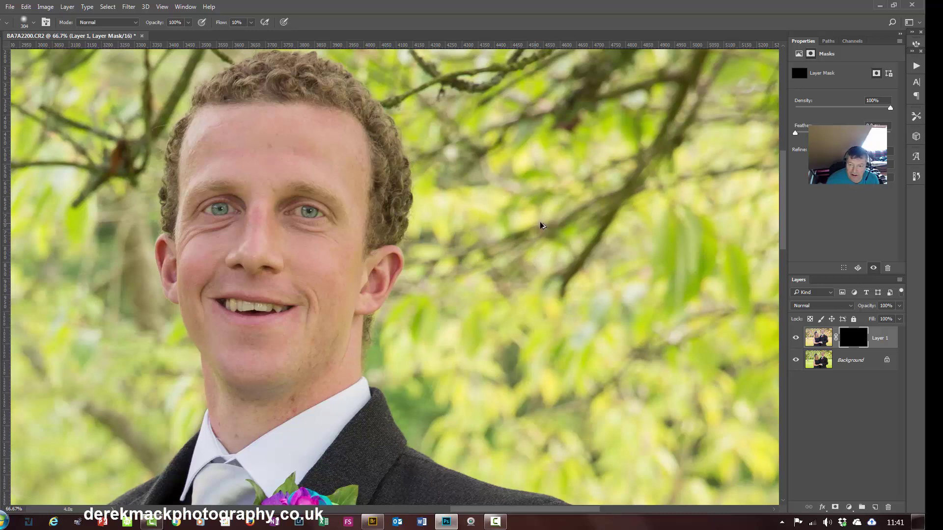
pyautogui.moveTo(542, 225); pyautogui.dragTo(511, 229)
pyautogui.moveTo(594, 240)
pyautogui.mouseDown()
pyautogui.moveTo(539, 242)
pyautogui.moveTo(600, 254)
pyautogui.moveTo(493, 230)
pyautogui.moveTo(615, 257)
pyautogui.moveTo(557, 260)
pyautogui.moveTo(536, 232)
pyautogui.mouseUp()
pyautogui.moveTo(537, 189)
pyautogui.mouseDown()
pyautogui.moveTo(555, 164)
pyautogui.moveTo(539, 143)
pyautogui.moveTo(535, 166)
pyautogui.mouseUp()
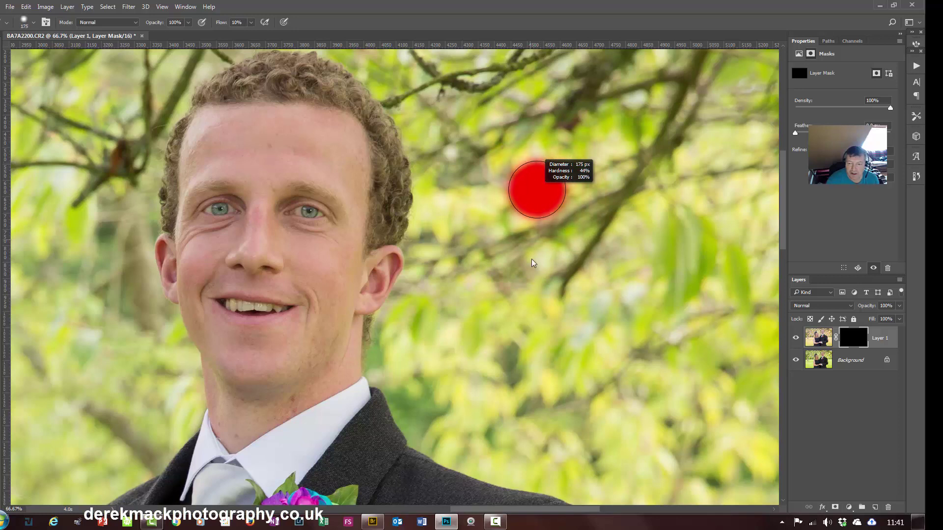
pyautogui.moveTo(532, 258)
pyautogui.mouseDown()
pyautogui.moveTo(532, 157)
pyautogui.moveTo(519, 138)
pyautogui.moveTo(535, 165)
pyautogui.mouseUp()
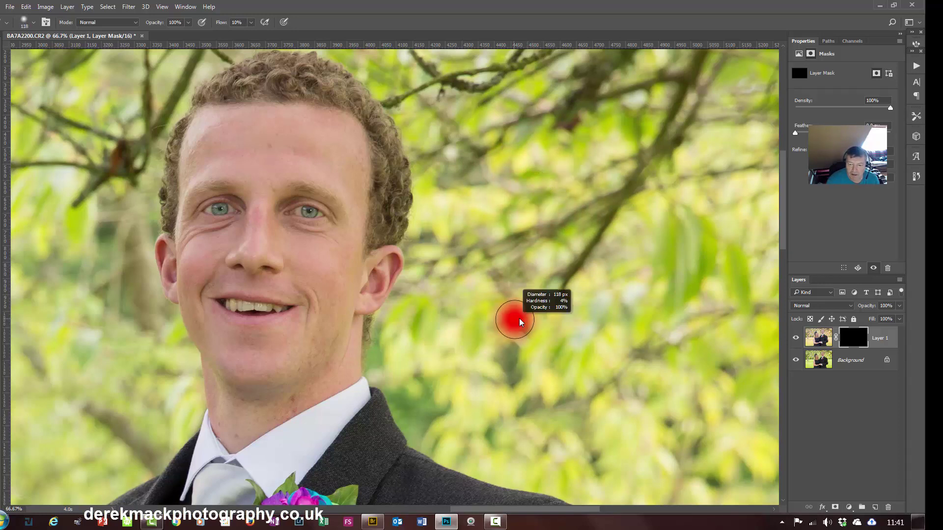
pyautogui.moveTo(517, 281); pyautogui.dragTo(513, 273)
pyautogui.moveTo(529, 314)
pyautogui.mouseDown()
pyautogui.moveTo(525, 341)
pyautogui.moveTo(531, 323)
pyautogui.moveTo(489, 301)
pyautogui.mouseUp()
pyautogui.hotkey('ctrl', 'j')
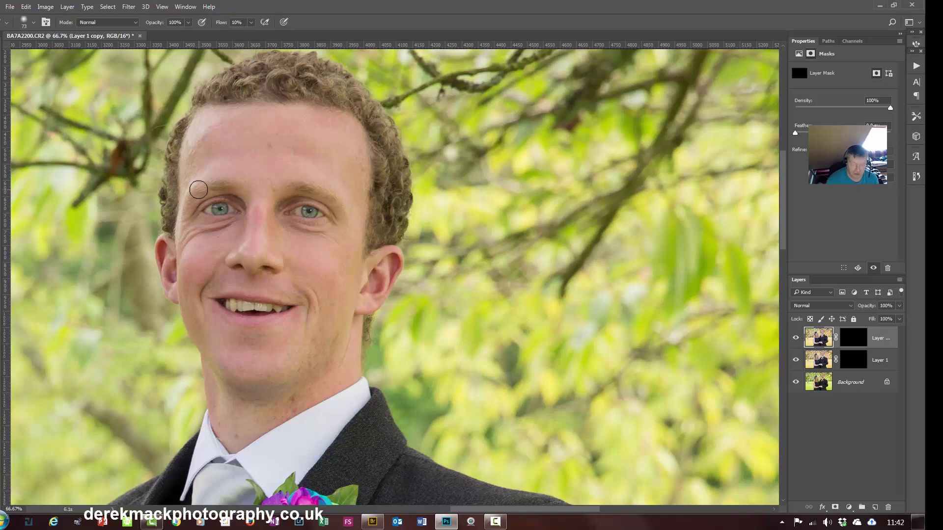
pyautogui.hotkey('ctrl', '+')
pyautogui.hotkey('ctrl', '+')
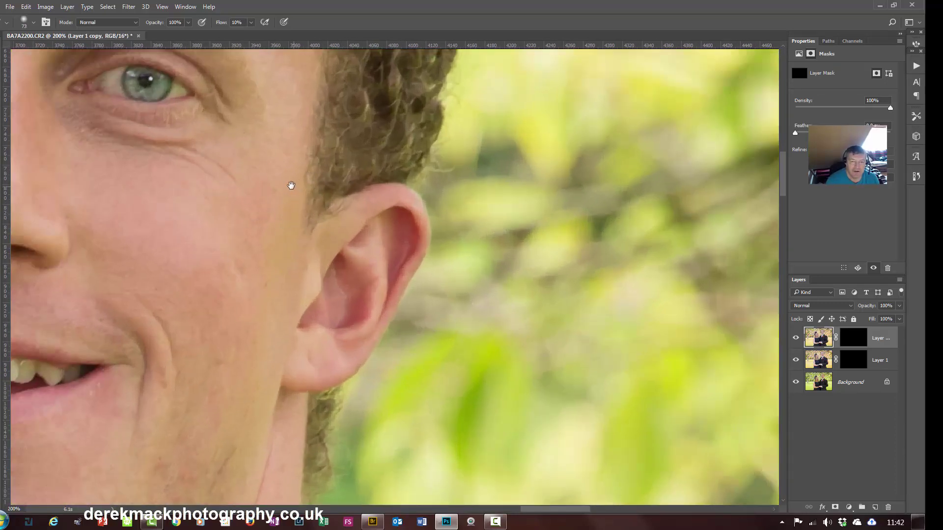
pyautogui.moveTo(291, 185)
pyautogui.mouseDown()
pyautogui.moveTo(234, 213)
pyautogui.moveTo(263, 249)
pyautogui.moveTo(303, 164)
pyautogui.moveTo(288, 142)
pyautogui.mouseUp()
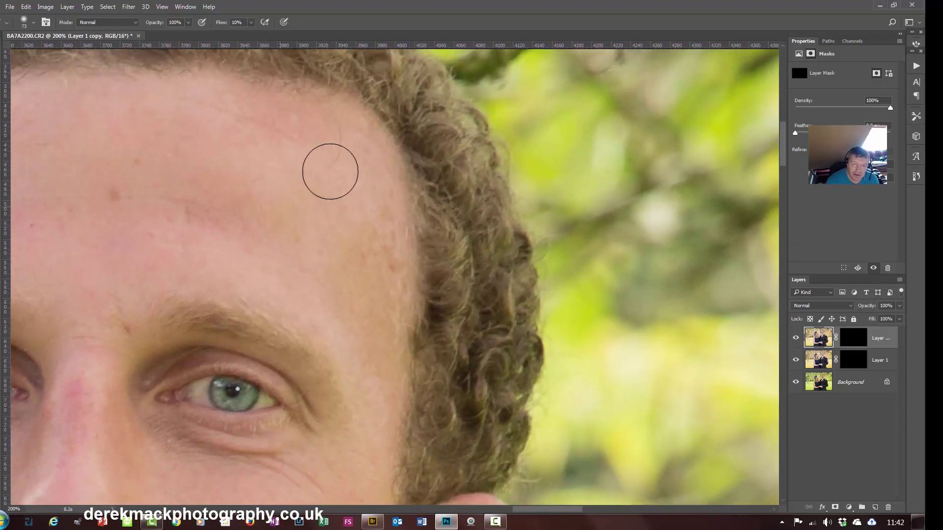
pyautogui.moveTo(249, 196)
pyautogui.mouseDown()
pyautogui.moveTo(290, 224)
pyautogui.moveTo(233, 196)
pyautogui.moveTo(297, 239)
pyautogui.moveTo(269, 211)
pyautogui.moveTo(242, 203)
pyautogui.moveTo(311, 227)
pyautogui.moveTo(243, 205)
pyautogui.moveTo(256, 200)
pyautogui.moveTo(305, 223)
pyautogui.moveTo(227, 204)
pyautogui.moveTo(302, 225)
pyautogui.moveTo(267, 212)
pyautogui.moveTo(245, 233)
pyautogui.mouseUp()
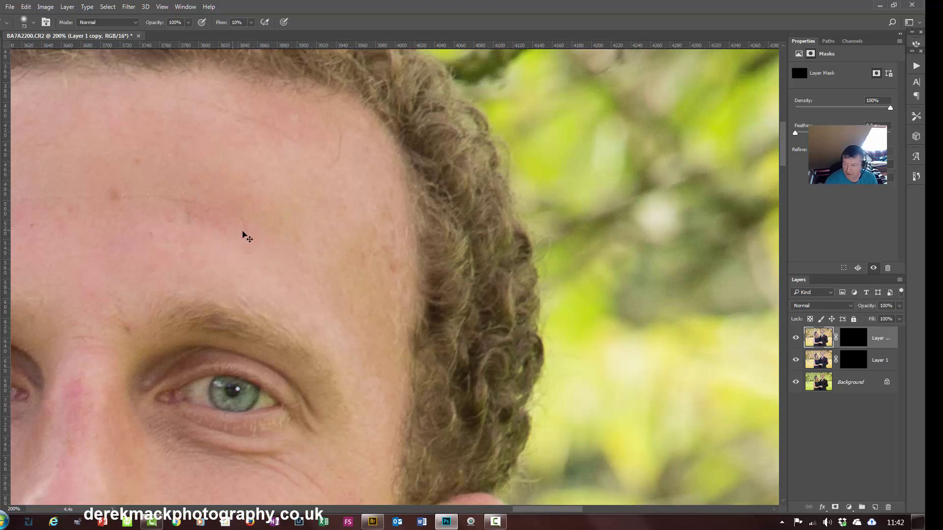
pyautogui.moveTo(890, 328); pyautogui.dragTo(888, 507)
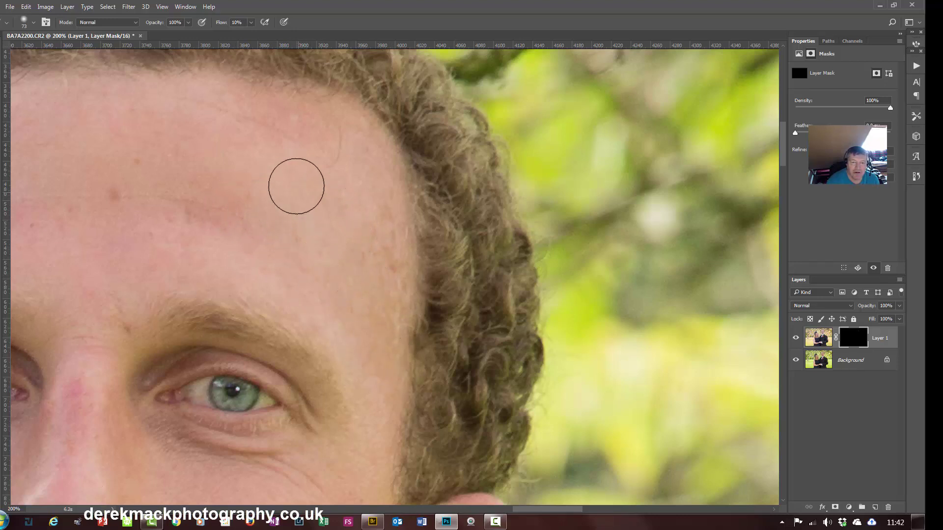
# Step: Paint on Layer 1's mask over the man's forehead, brows and the skin around his eyes to reveal the corrected tones
pyautogui.moveTo(297, 186)
pyautogui.mouseDown()
pyautogui.moveTo(335, 188)
pyautogui.moveTo(316, 253)
pyautogui.moveTo(362, 267)
pyautogui.moveTo(291, 269)
pyautogui.mouseUp()
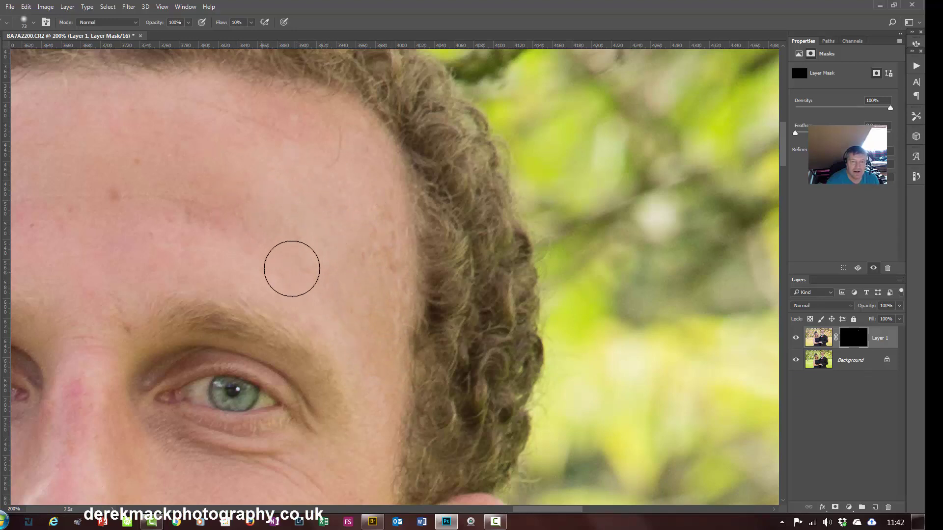
pyautogui.moveTo(147, 228); pyautogui.dragTo(363, 253)
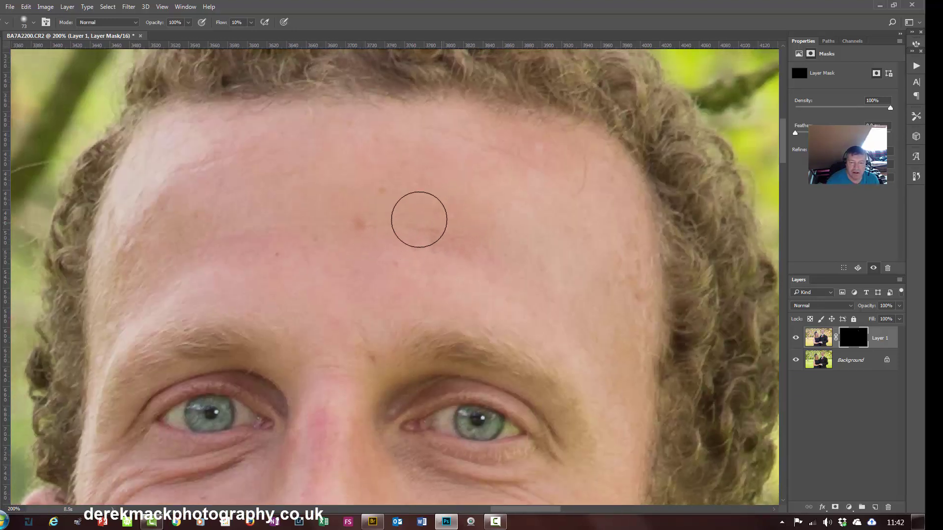
pyautogui.moveTo(419, 220)
pyautogui.mouseDown()
pyautogui.moveTo(309, 210)
pyautogui.moveTo(468, 220)
pyautogui.moveTo(297, 185)
pyautogui.moveTo(181, 176)
pyautogui.moveTo(146, 220)
pyautogui.moveTo(200, 218)
pyautogui.moveTo(202, 230)
pyautogui.moveTo(131, 252)
pyautogui.moveTo(100, 323)
pyautogui.moveTo(186, 287)
pyautogui.moveTo(221, 153)
pyautogui.moveTo(248, 76)
pyautogui.mouseUp()
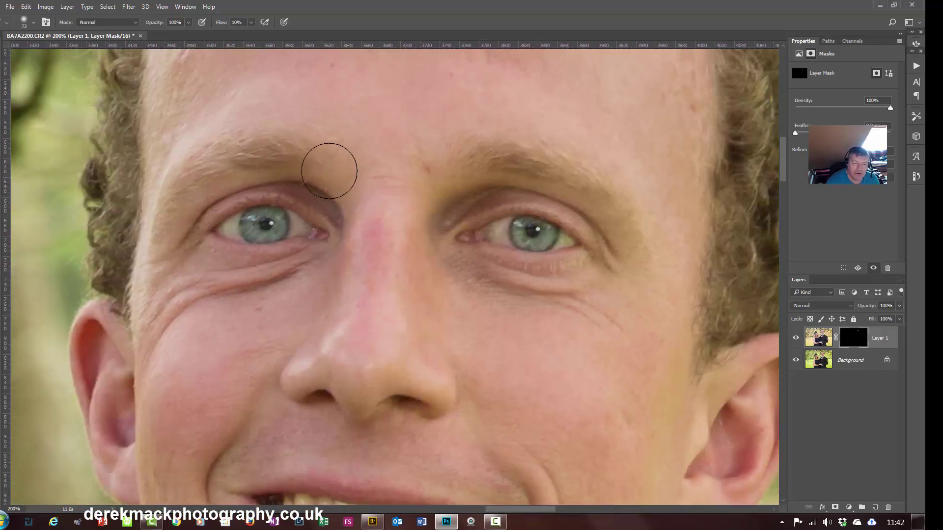
pyautogui.moveTo(341, 164); pyautogui.dragTo(371, 175)
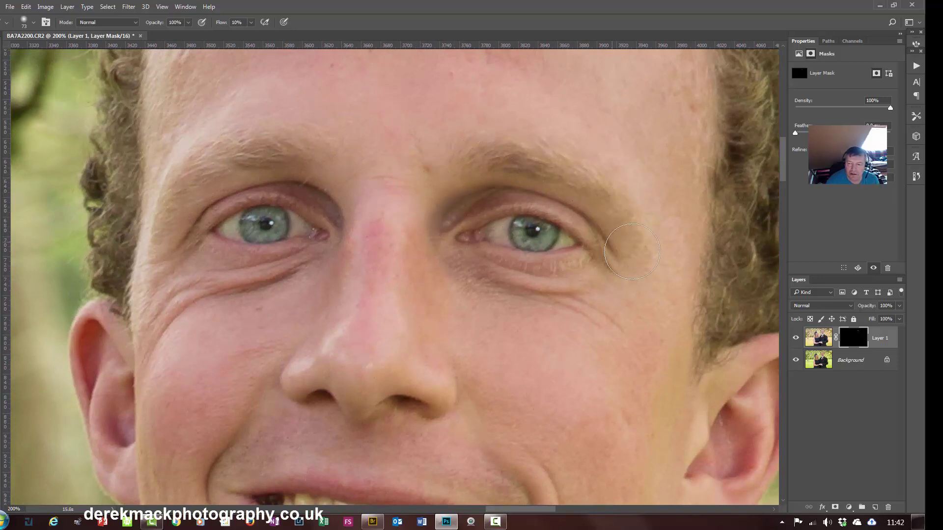
pyautogui.moveTo(652, 329); pyautogui.dragTo(488, 289)
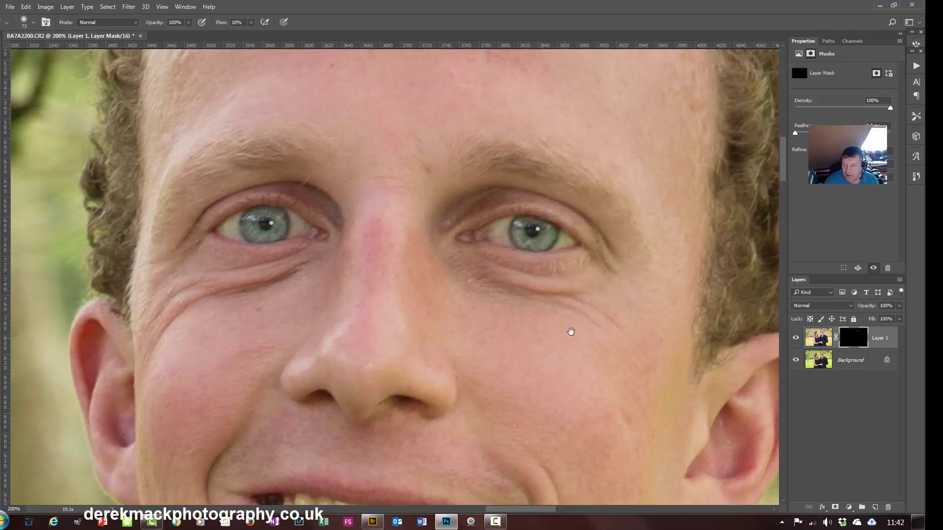
# Step: Reveal the corrected skin on the man's cheek and sideburn area beside the fully visible ear by painting the mask
pyautogui.moveTo(572, 332); pyautogui.dragTo(308, 182)
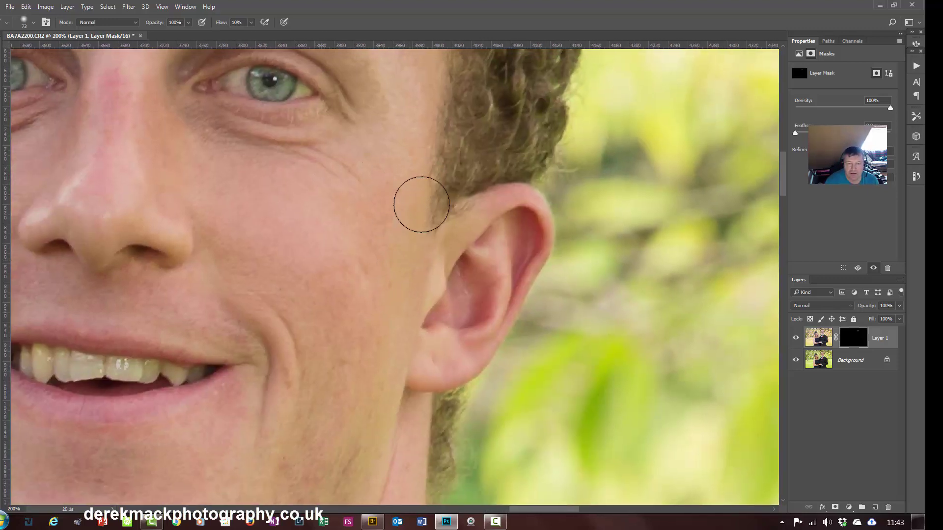
pyautogui.moveTo(466, 216)
pyautogui.mouseDown()
pyautogui.moveTo(393, 278)
pyautogui.moveTo(394, 365)
pyautogui.moveTo(390, 293)
pyautogui.moveTo(375, 329)
pyautogui.moveTo(371, 395)
pyautogui.mouseUp()
pyautogui.moveTo(392, 204); pyautogui.dragTo(406, 289)
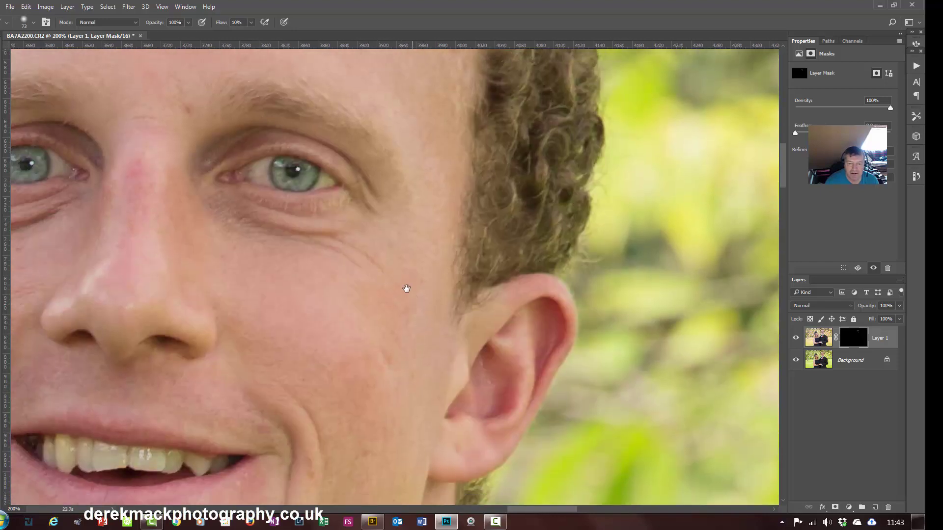
pyautogui.moveTo(403, 365); pyautogui.dragTo(447, 337)
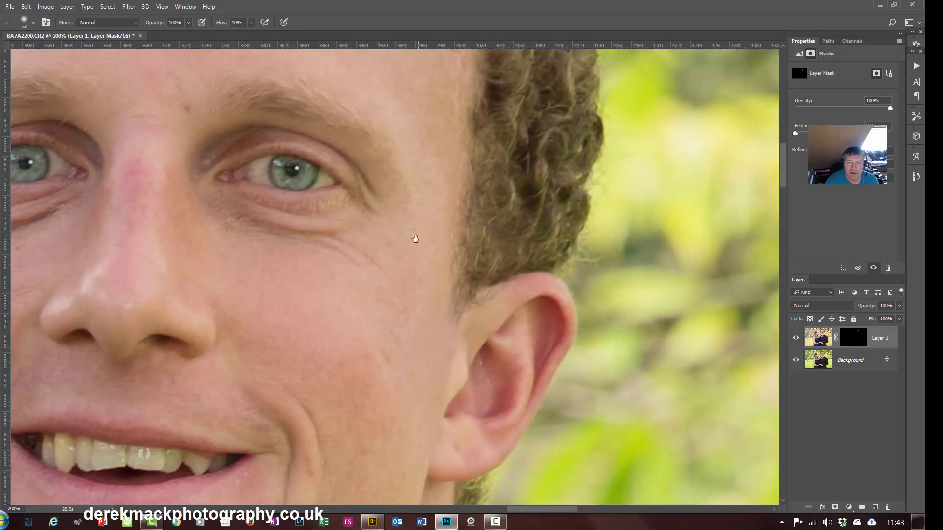
# Step: Paint the mask over the man's opposite cheek to bring in the corrected skin tone
pyautogui.moveTo(415, 239); pyautogui.dragTo(465, 375)
pyautogui.moveTo(310, 191)
pyautogui.mouseDown()
pyautogui.moveTo(362, 265)
pyautogui.moveTo(444, 296)
pyautogui.moveTo(595, 289)
pyautogui.mouseUp()
pyautogui.moveTo(287, 242); pyautogui.dragTo(316, 126)
pyautogui.moveTo(255, 375)
pyautogui.mouseDown()
pyautogui.moveTo(263, 225)
pyautogui.moveTo(239, 240)
pyautogui.mouseUp()
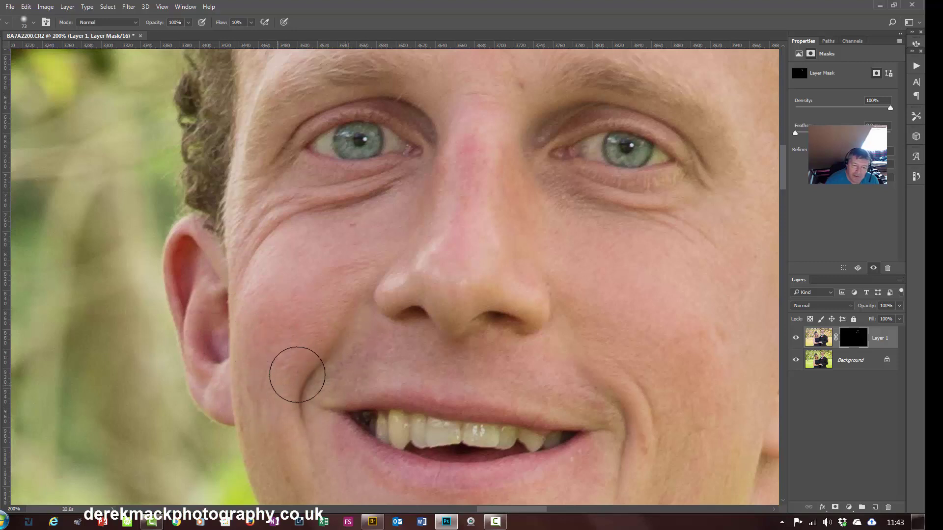
# Step: Brush the correction into the mask over the man's chin, jawline and upper neck
pyautogui.moveTo(297, 375); pyautogui.dragTo(353, 125)
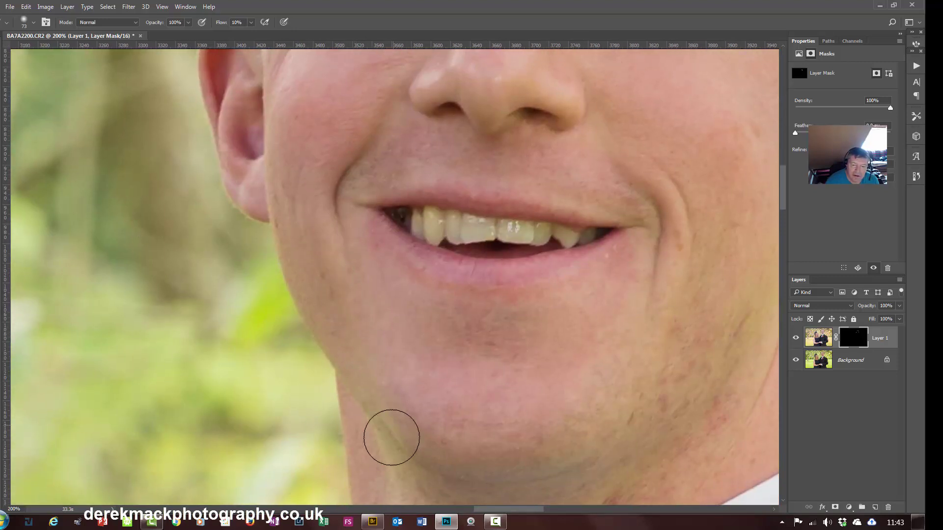
pyautogui.moveTo(472, 410); pyautogui.dragTo(455, 217)
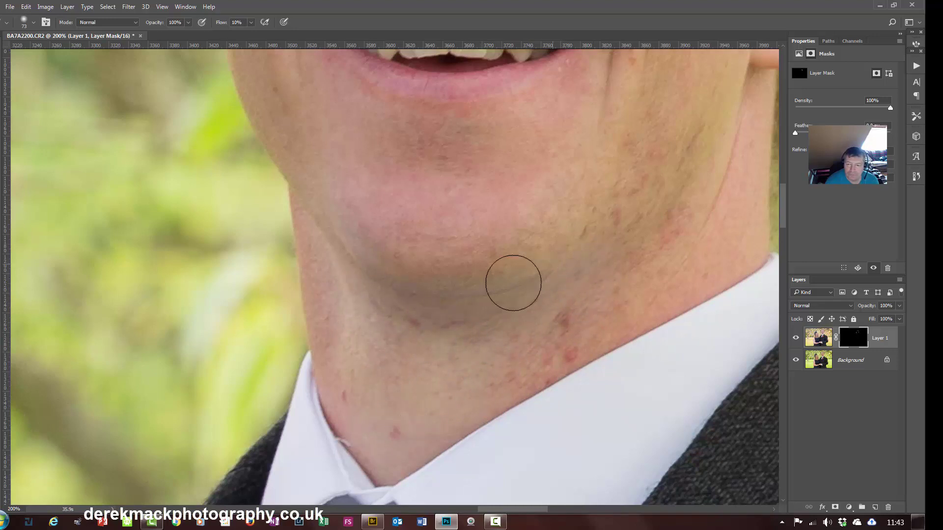
pyautogui.moveTo(560, 275); pyautogui.dragTo(385, 415)
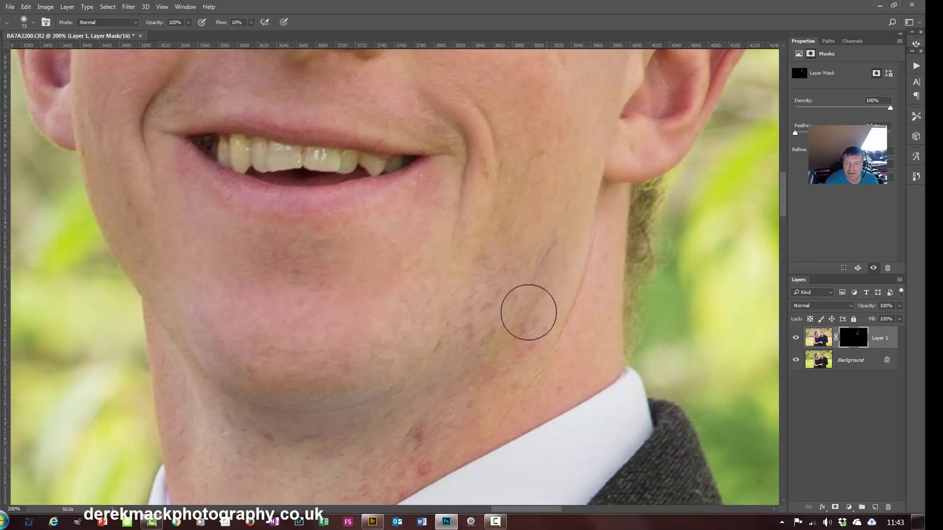
pyautogui.moveTo(497, 276); pyautogui.dragTo(448, 381)
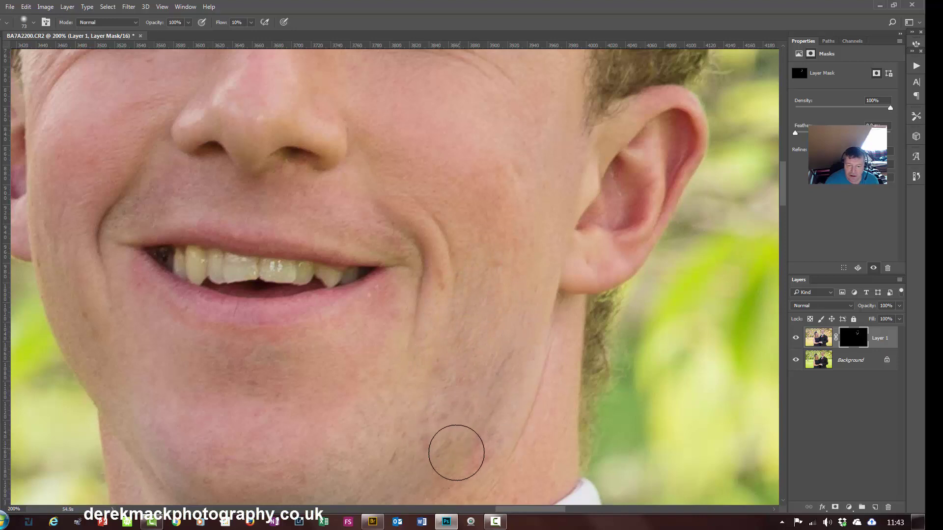
pyautogui.moveTo(470, 386); pyautogui.dragTo(486, 263)
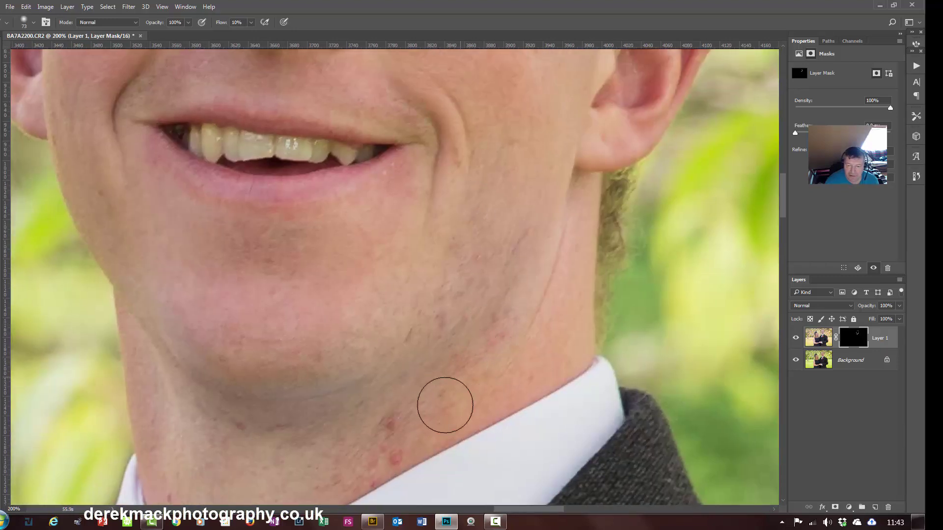
pyautogui.moveTo(511, 158)
pyautogui.mouseDown()
pyautogui.moveTo(480, 258)
pyautogui.moveTo(549, 329)
pyautogui.moveTo(550, 225)
pyautogui.mouseUp()
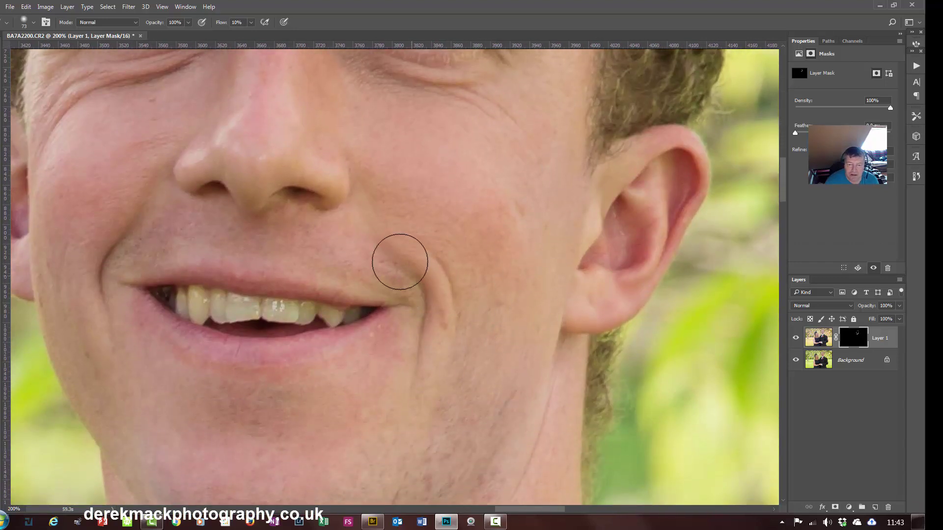
# Step: Paint the mask around the man's mouth and touch up the skin between his cheek and ear
pyautogui.moveTo(416, 329); pyautogui.dragTo(422, 348)
pyautogui.moveTo(328, 261); pyautogui.dragTo(139, 233)
pyautogui.moveTo(373, 232); pyautogui.dragTo(426, 326)
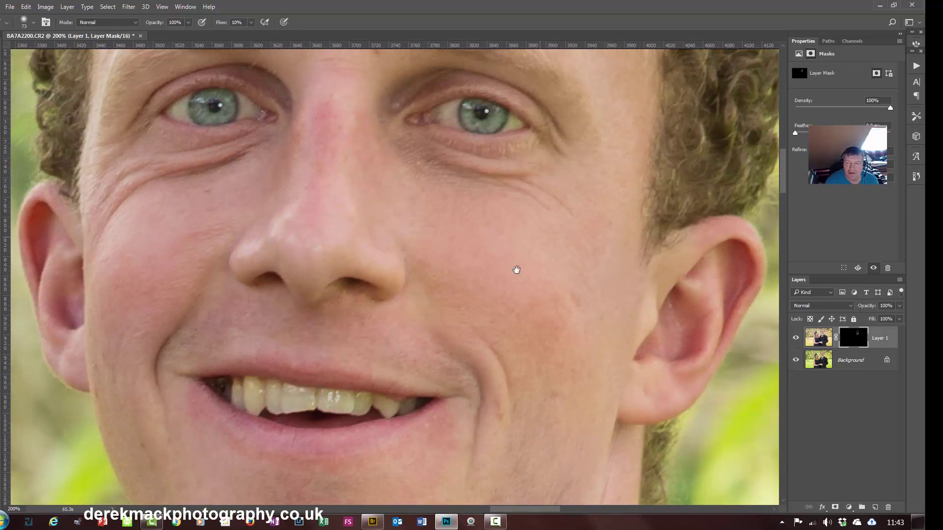
pyautogui.moveTo(517, 269); pyautogui.dragTo(474, 390)
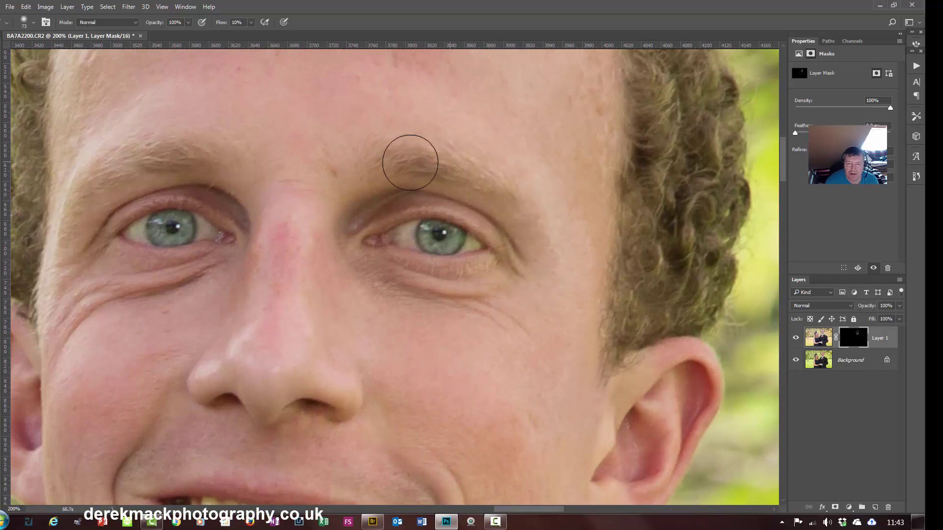
pyautogui.moveTo(363, 147)
pyautogui.mouseDown()
pyautogui.moveTo(368, 260)
pyautogui.moveTo(405, 340)
pyautogui.moveTo(497, 329)
pyautogui.mouseUp()
pyautogui.moveTo(314, 187); pyautogui.dragTo(202, 217)
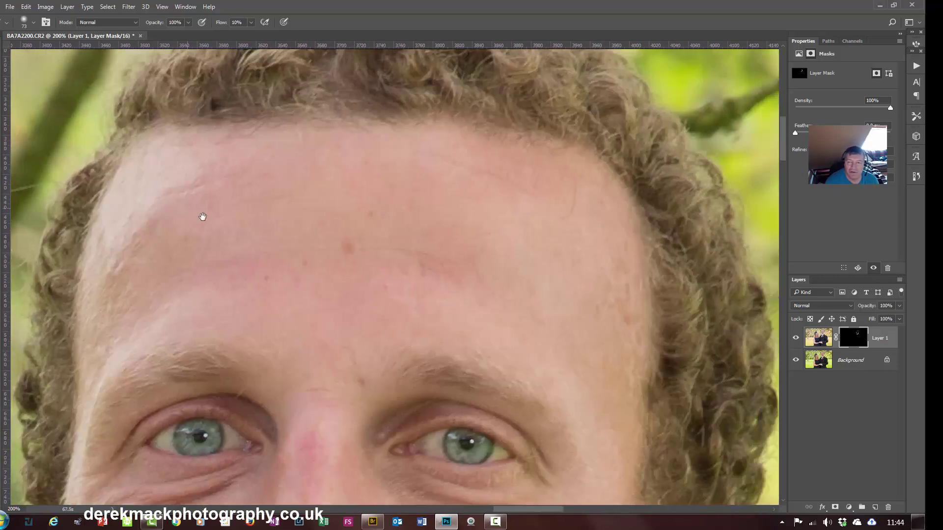
pyautogui.moveTo(521, 413)
pyautogui.mouseDown()
pyautogui.moveTo(384, 284)
pyautogui.moveTo(370, 162)
pyautogui.moveTo(414, 255)
pyautogui.moveTo(384, 214)
pyautogui.mouseUp()
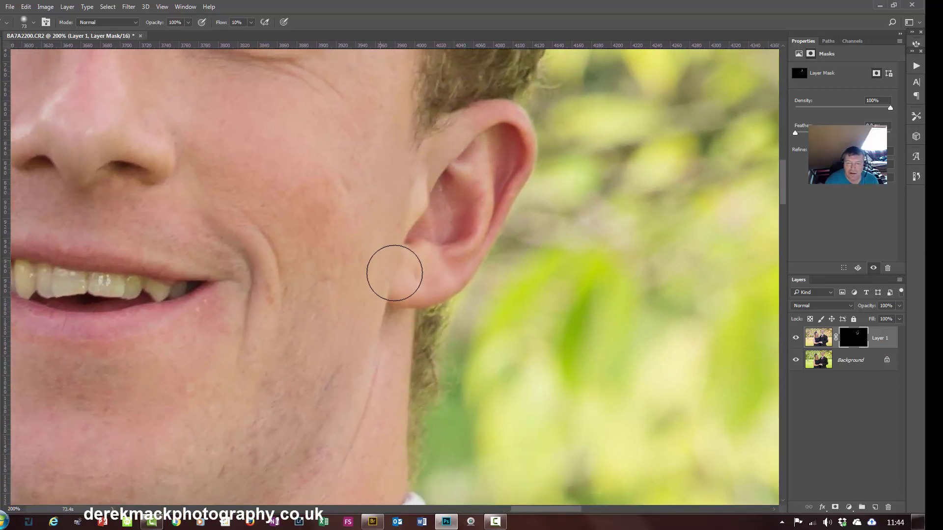
# Step: Brush the corrected skin tone into the mask over the man's clasped hand and the woman's hand and wrist
pyautogui.moveTo(335, 247); pyautogui.dragTo(341, 213)
pyautogui.moveTo(299, 280); pyautogui.dragTo(297, 183)
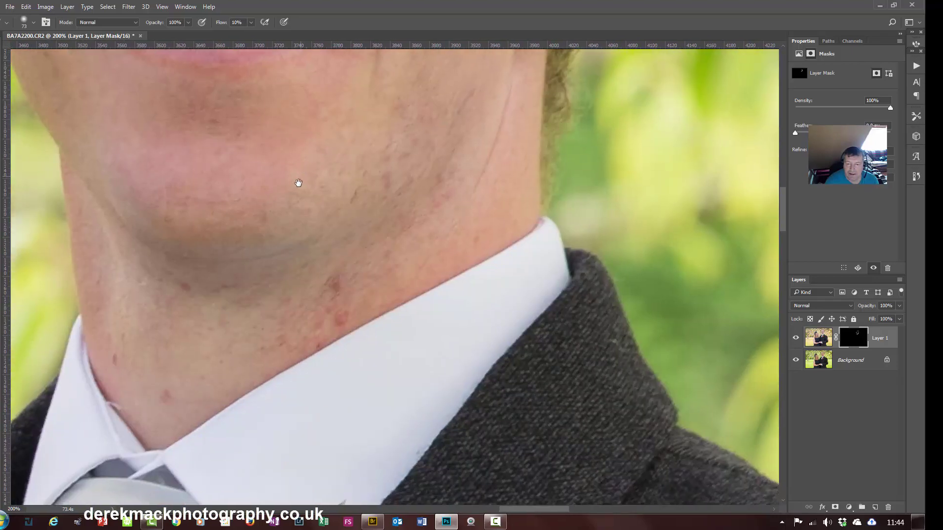
pyautogui.moveTo(364, 274); pyautogui.dragTo(376, 172)
pyautogui.moveTo(381, 312); pyautogui.dragTo(378, 211)
pyautogui.moveTo(359, 334); pyautogui.dragTo(385, 221)
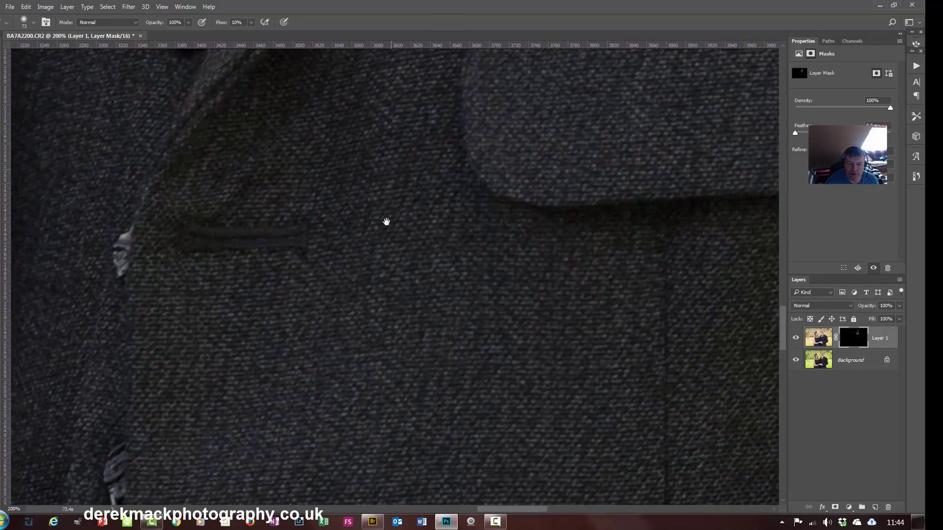
pyautogui.moveTo(339, 403)
pyautogui.mouseDown()
pyautogui.moveTo(357, 300)
pyautogui.moveTo(503, 128)
pyautogui.moveTo(435, 46)
pyautogui.moveTo(400, 67)
pyautogui.mouseUp()
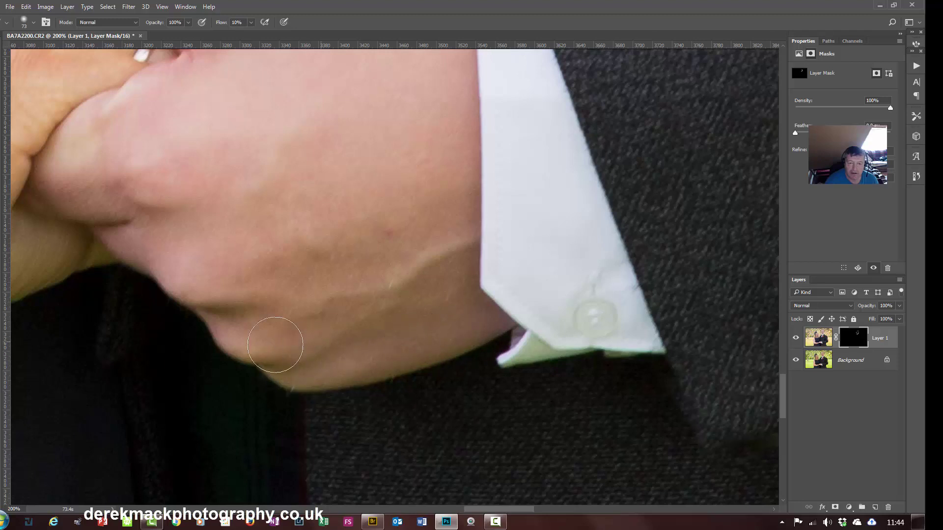
pyautogui.moveTo(214, 200); pyautogui.dragTo(549, 208)
pyautogui.moveTo(477, 199); pyautogui.dragTo(440, 317)
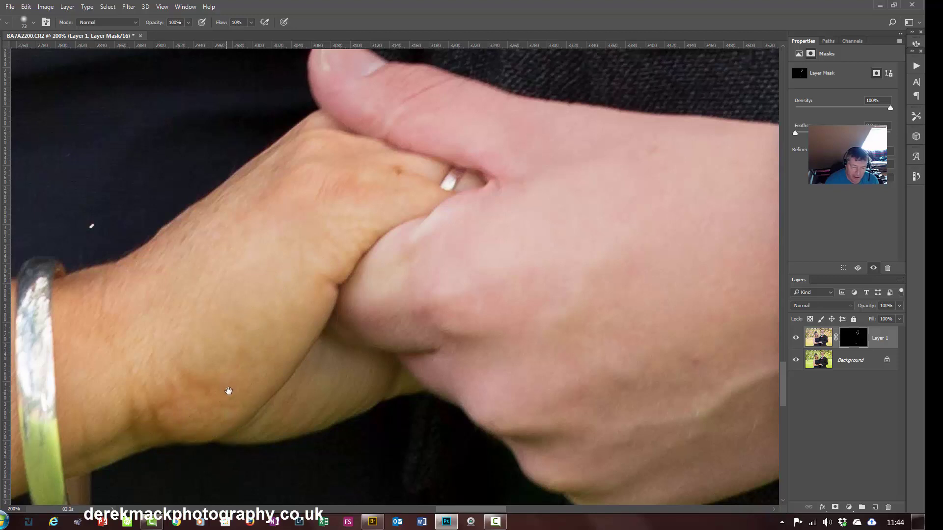
pyautogui.moveTo(229, 391)
pyautogui.mouseDown()
pyautogui.moveTo(253, 281)
pyautogui.moveTo(278, 232)
pyautogui.mouseUp()
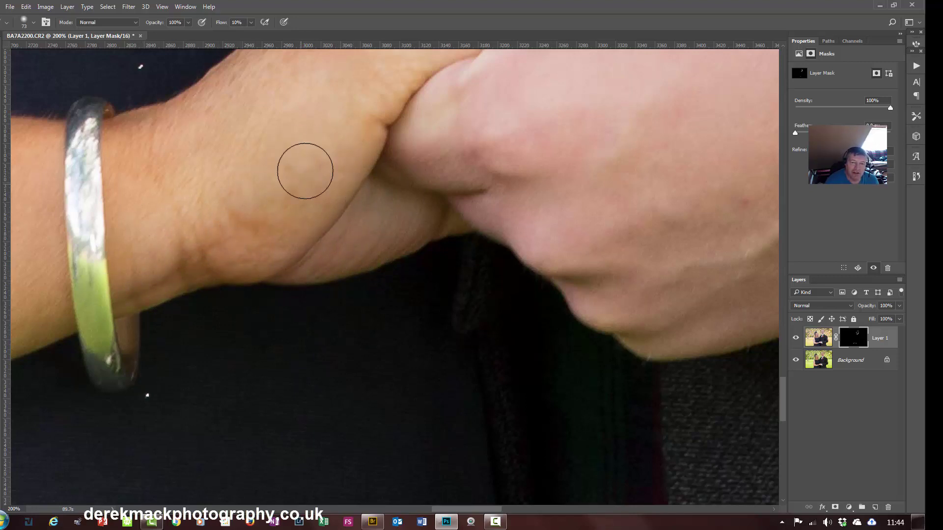
# Step: Enlarge the brush to about 193 px and paint the mask along the woman's forearm beside her bracelet
pyautogui.moveTo(220, 215); pyautogui.dragTo(440, 174)
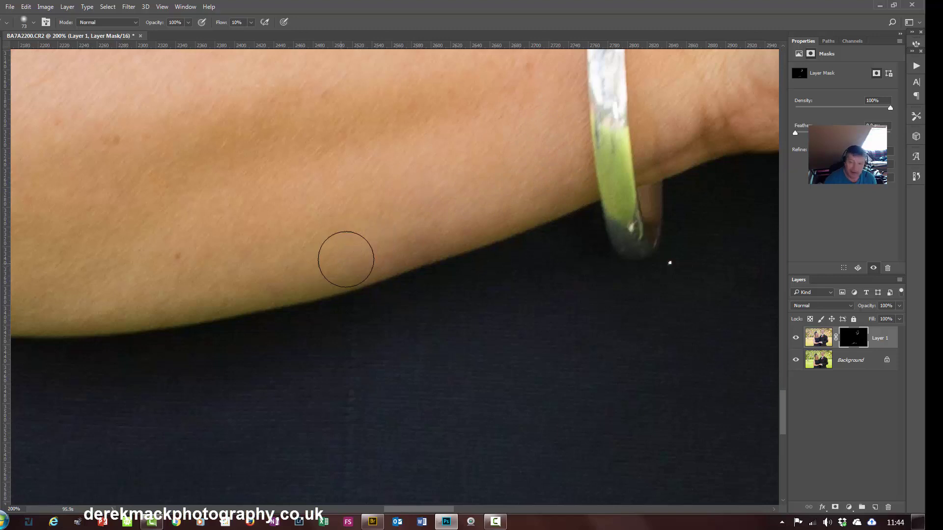
pyautogui.keyDown('alt'); pyautogui.rightClick(452, 221); pyautogui.keyUp('alt')
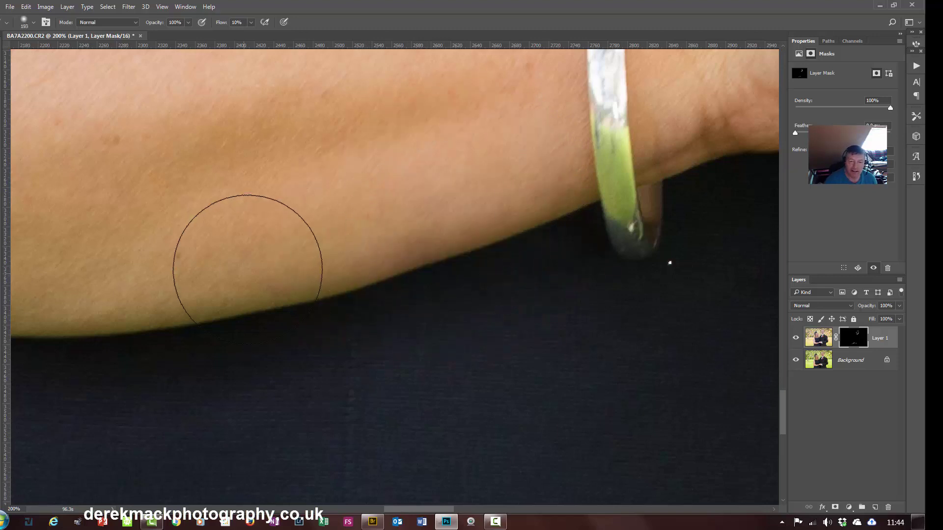
pyautogui.moveTo(365, 250)
pyautogui.mouseDown()
pyautogui.moveTo(208, 257)
pyautogui.moveTo(408, 240)
pyautogui.moveTo(246, 270)
pyautogui.moveTo(244, 256)
pyautogui.moveTo(459, 225)
pyautogui.moveTo(520, 250)
pyautogui.mouseUp()
pyautogui.moveTo(215, 259)
pyautogui.mouseDown()
pyautogui.moveTo(234, 266)
pyautogui.moveTo(195, 223)
pyautogui.moveTo(414, 174)
pyautogui.mouseUp()
pyautogui.moveTo(518, 231); pyautogui.dragTo(377, 357)
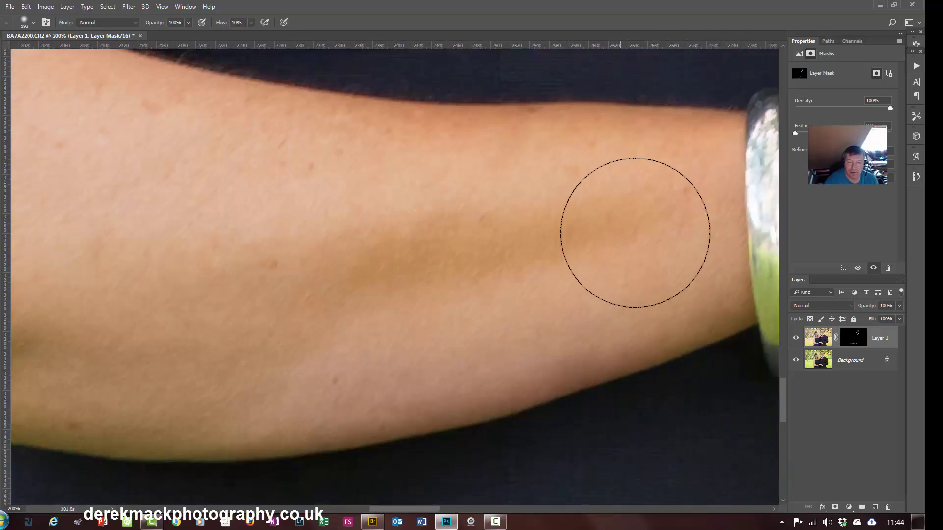
pyautogui.moveTo(341, 285)
pyautogui.mouseDown()
pyautogui.moveTo(442, 254)
pyautogui.moveTo(299, 251)
pyautogui.mouseUp()
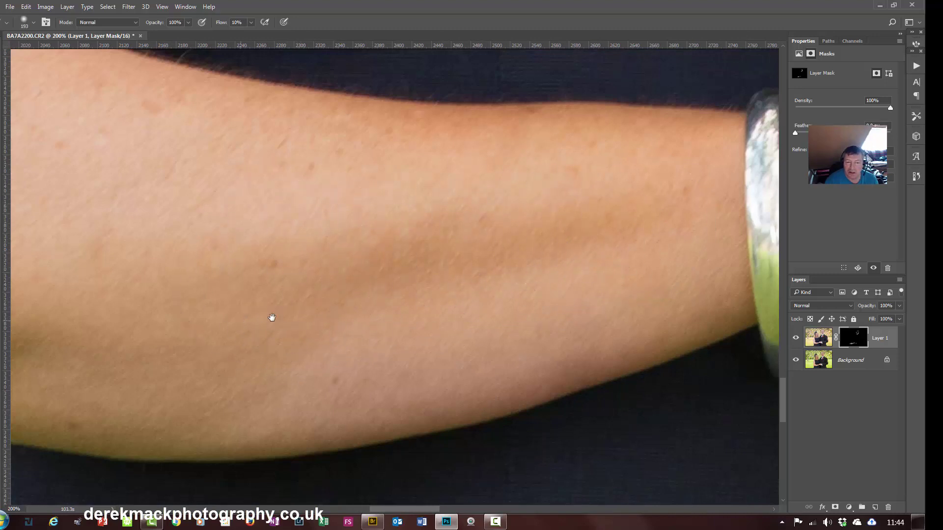
# Step: Paint the mask over the woman's elbow and the shaded underside of her forearm
pyautogui.moveTo(206, 346)
pyautogui.mouseDown()
pyautogui.moveTo(524, 231)
pyautogui.moveTo(525, 238)
pyautogui.mouseUp()
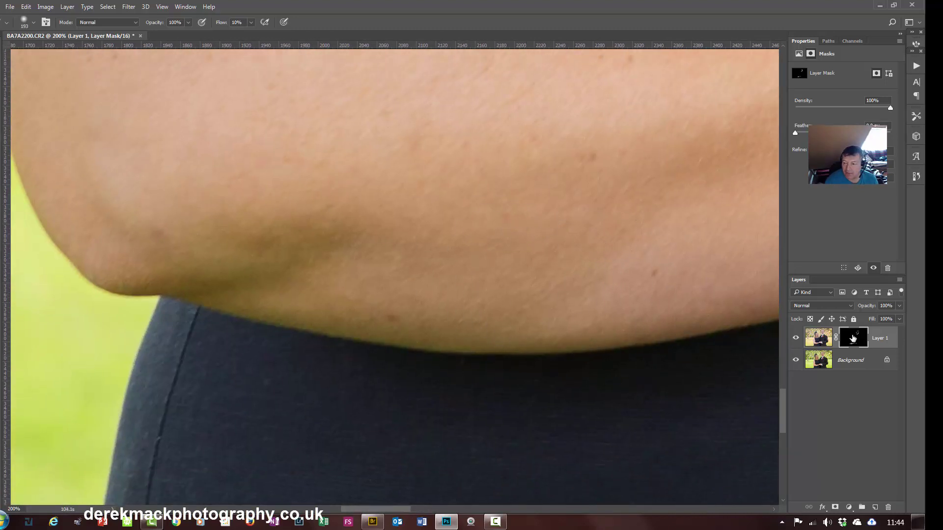
pyautogui.moveTo(374, 260)
pyautogui.mouseDown()
pyautogui.moveTo(462, 299)
pyautogui.moveTo(360, 245)
pyautogui.moveTo(137, 221)
pyautogui.moveTo(588, 294)
pyautogui.moveTo(530, 318)
pyautogui.moveTo(212, 275)
pyautogui.moveTo(617, 302)
pyautogui.moveTo(141, 174)
pyautogui.mouseUp()
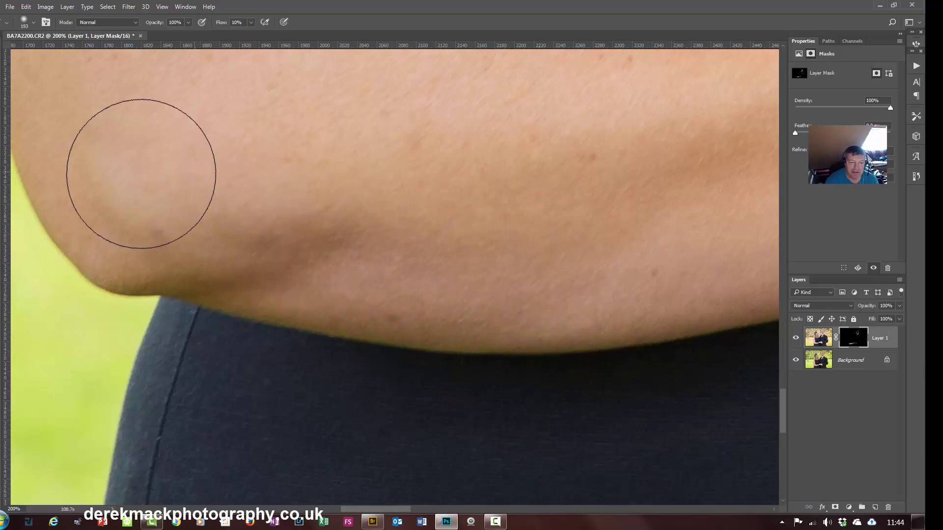
pyautogui.moveTo(259, 214)
pyautogui.mouseDown()
pyautogui.moveTo(450, 356)
pyautogui.moveTo(448, 345)
pyautogui.moveTo(323, 254)
pyautogui.moveTo(432, 383)
pyautogui.moveTo(343, 259)
pyautogui.mouseUp()
pyautogui.moveTo(356, 189); pyautogui.dragTo(481, 310)
# Step: Reveal the corrected skin on the woman's neck and the shadowed area under her chin by painting the mask
pyautogui.moveTo(275, 70); pyautogui.dragTo(341, 320)
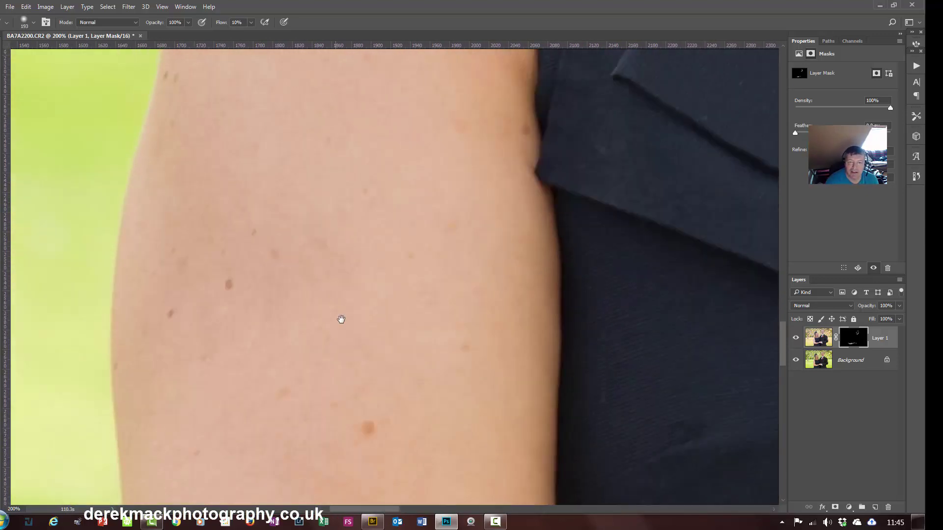
pyautogui.moveTo(314, 136); pyautogui.dragTo(367, 333)
pyautogui.moveTo(437, 64); pyautogui.dragTo(408, 288)
pyautogui.moveTo(588, 135); pyautogui.dragTo(370, 287)
pyautogui.moveTo(474, 269)
pyautogui.mouseDown()
pyautogui.moveTo(345, 325)
pyautogui.moveTo(141, 226)
pyautogui.mouseUp()
pyautogui.moveTo(469, 334)
pyautogui.mouseDown()
pyautogui.moveTo(410, 322)
pyautogui.moveTo(438, 168)
pyautogui.moveTo(484, 164)
pyautogui.moveTo(456, 159)
pyautogui.mouseUp()
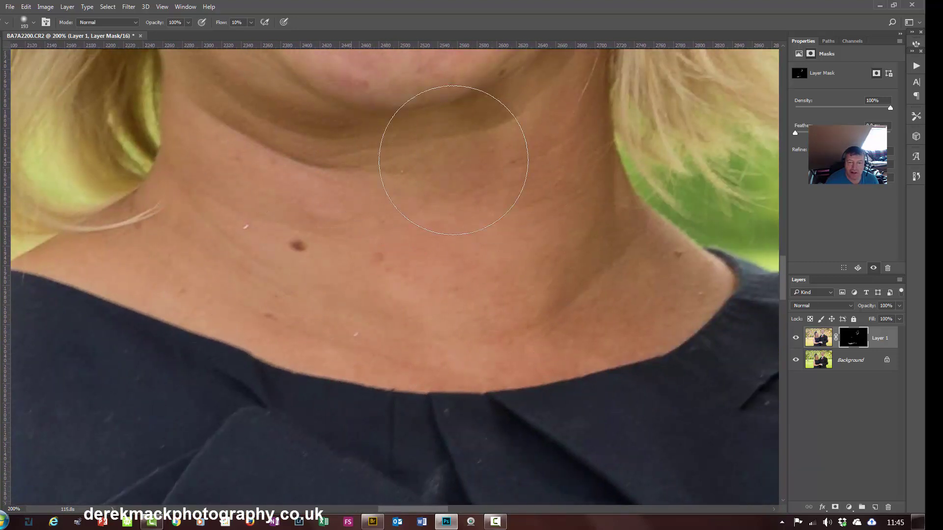
pyautogui.moveTo(362, 287); pyautogui.dragTo(305, 381)
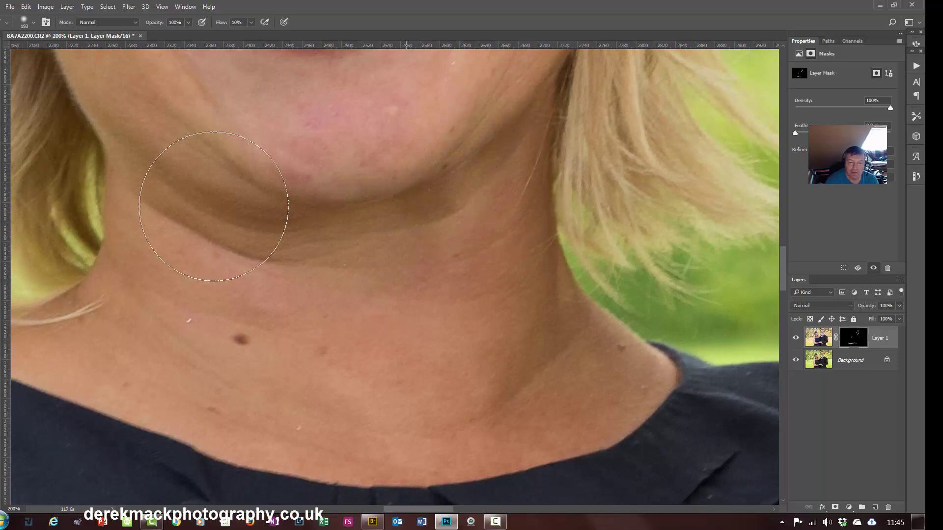
pyautogui.moveTo(277, 195)
pyautogui.mouseDown()
pyautogui.moveTo(297, 342)
pyautogui.moveTo(325, 363)
pyautogui.mouseUp()
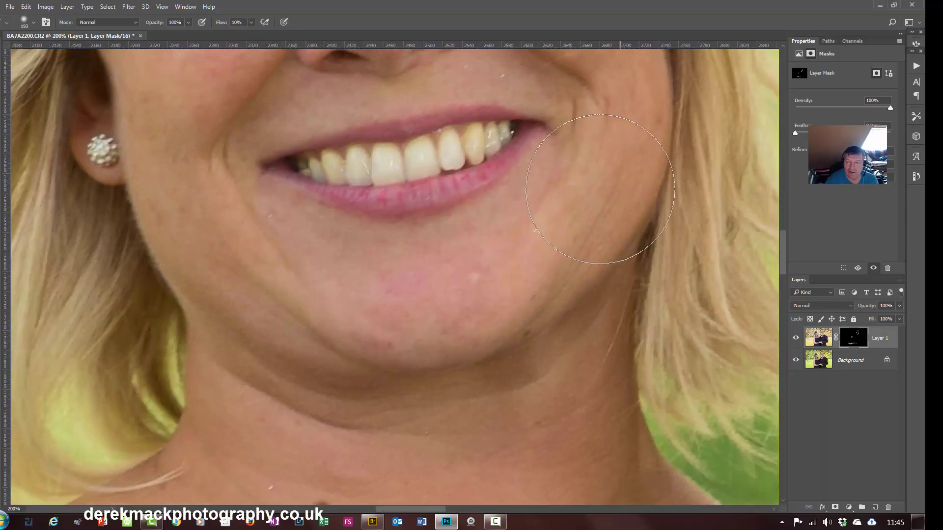
pyautogui.moveTo(528, 247); pyautogui.dragTo(489, 419)
# Step: Compare the man's face and neck with Layer 1 hidden and shown
pyautogui.hotkey('ctrl', '-')
pyautogui.hotkey('ctrl', '-')
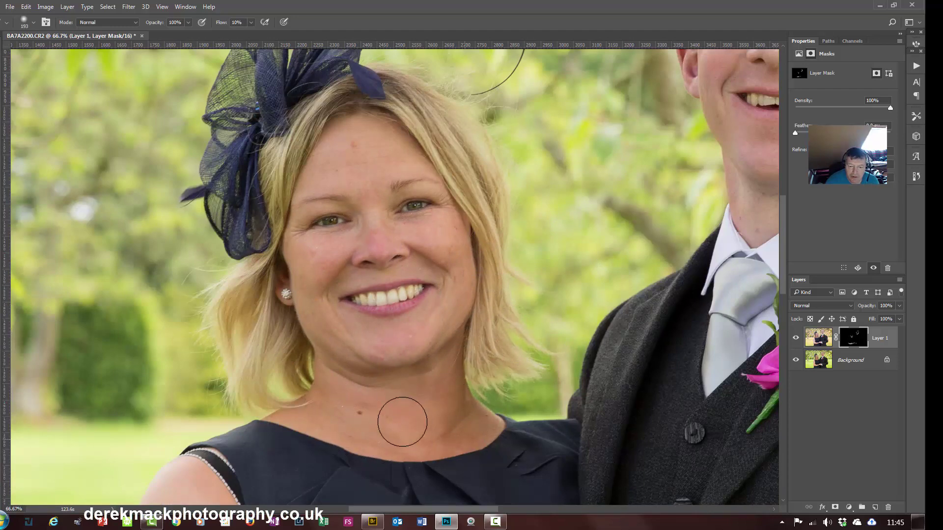
pyautogui.moveTo(400, 457); pyautogui.dragTo(337, 240)
pyautogui.moveTo(366, 461); pyautogui.dragTo(325, 496)
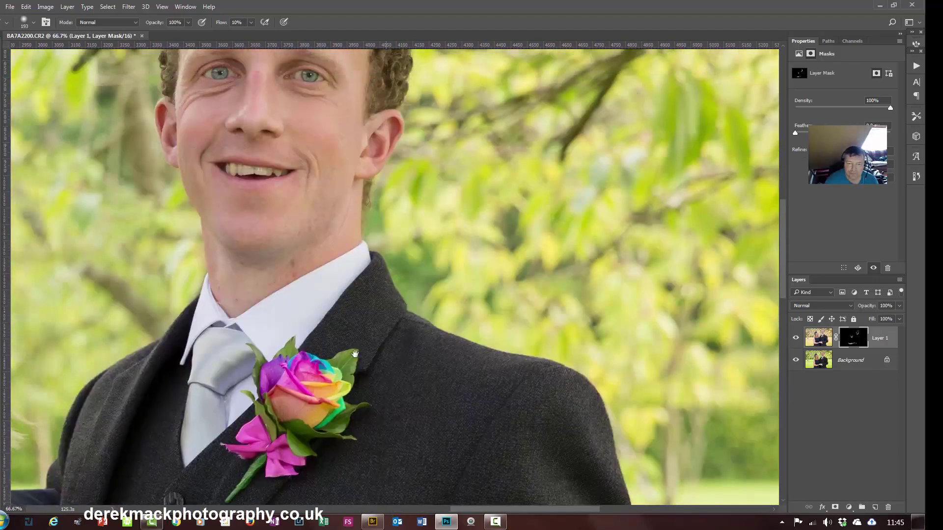
pyautogui.moveTo(344, 287); pyautogui.dragTo(385, 448)
pyautogui.moveTo(344, 387); pyautogui.dragTo(392, 411)
pyautogui.moveTo(363, 358); pyautogui.dragTo(401, 321)
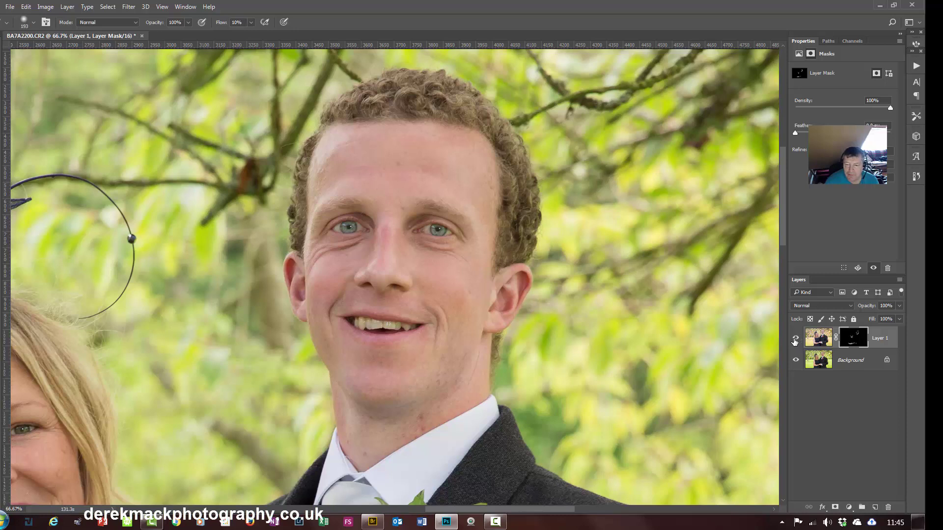
pyautogui.click(796, 339)
pyautogui.click(796, 340)
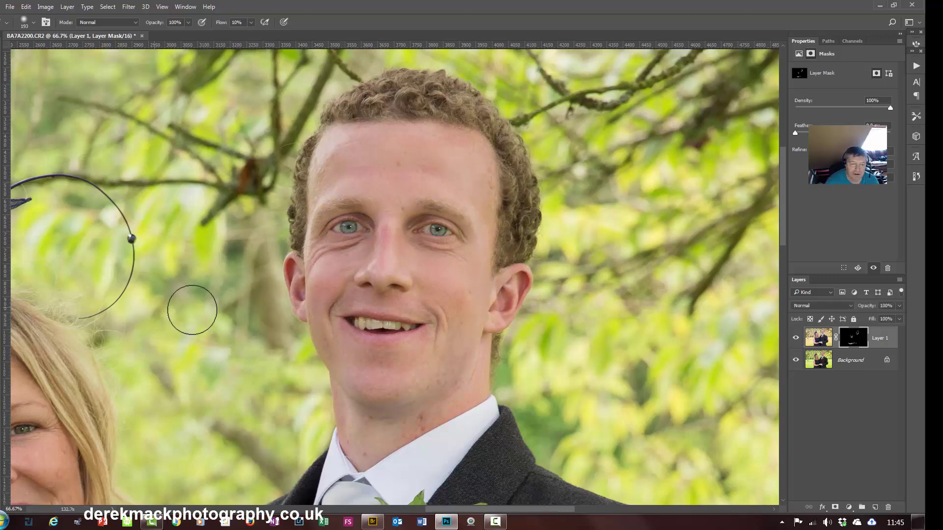
# Step: Compare the woman's face and neck with Layer 1 hidden and shown, and inspect her arm and the clasped hands
pyautogui.press('space')
pyautogui.moveTo(244, 336)
pyautogui.mouseDown()
pyautogui.moveTo(319, 314)
pyautogui.moveTo(320, 303)
pyautogui.mouseUp()
pyautogui.moveTo(211, 353); pyautogui.dragTo(299, 308)
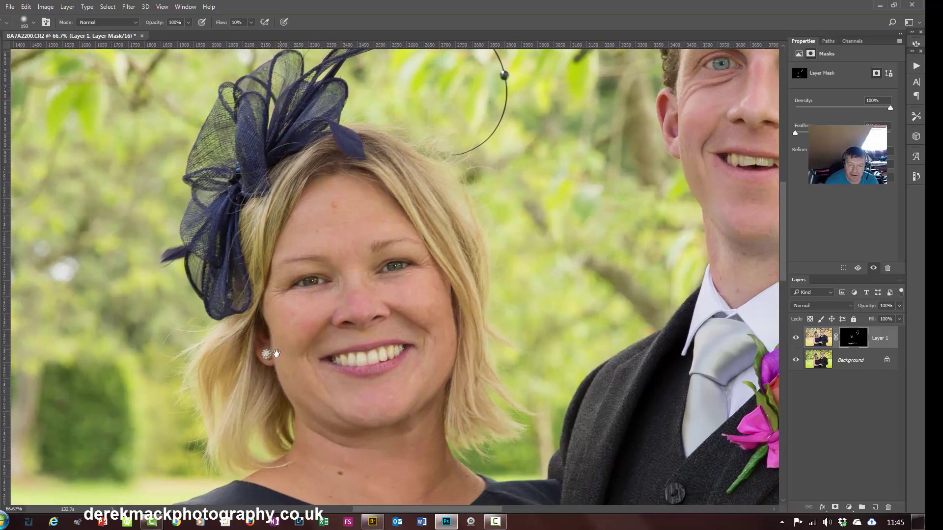
pyautogui.moveTo(280, 343)
pyautogui.mouseDown()
pyautogui.moveTo(285, 359)
pyautogui.moveTo(279, 353)
pyautogui.mouseUp()
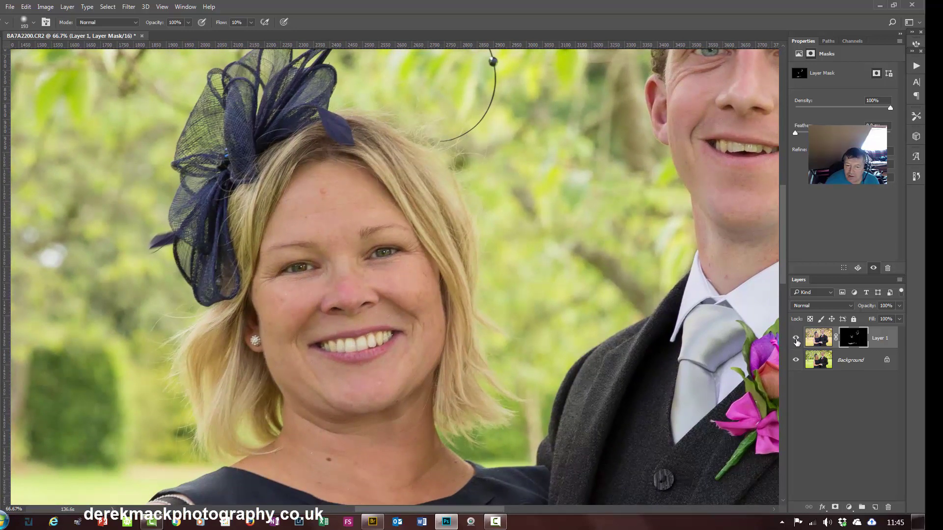
pyautogui.click(796, 339)
pyautogui.click(796, 340)
pyautogui.moveTo(497, 465); pyautogui.dragTo(447, 284)
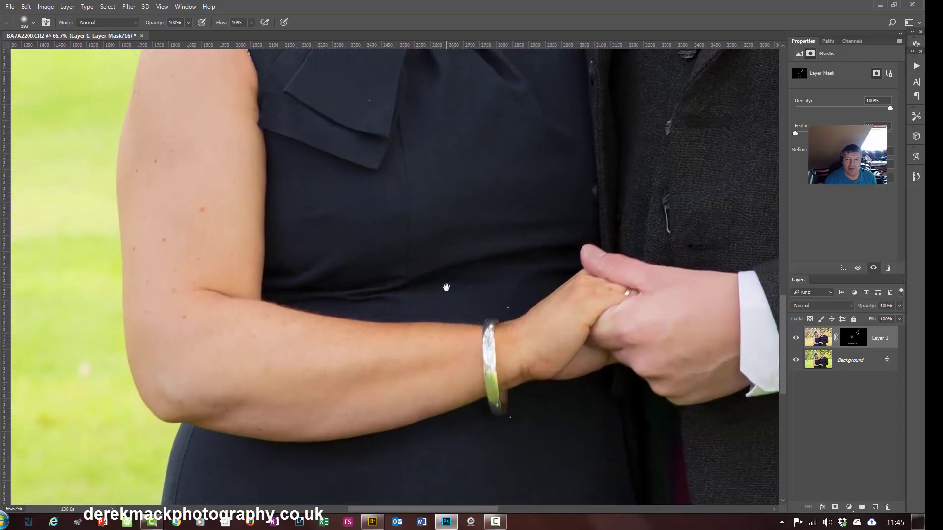
# Step: Load Layer 1's mask as a selection and add a Color Balance adjustment layer masked by it
pyautogui.hotkey('ctrl', '0')
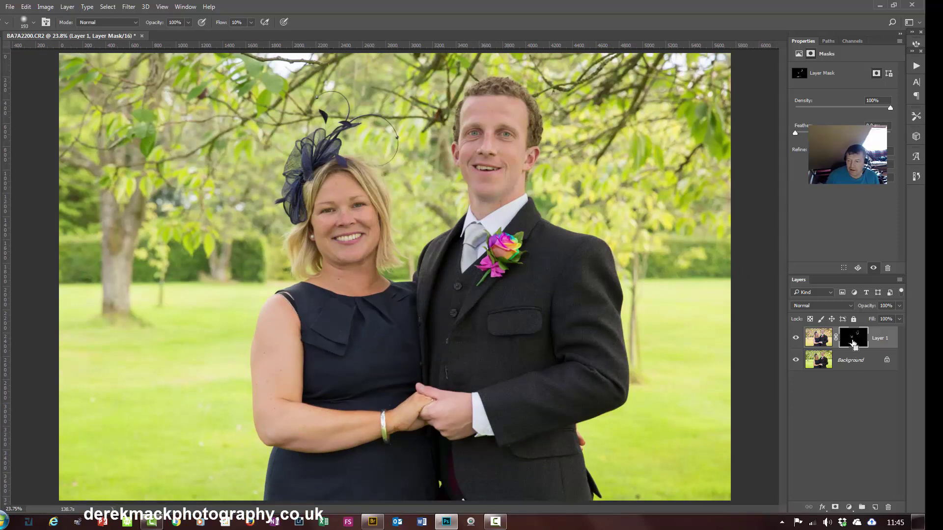
pyautogui.keyDown('ctrl'); pyautogui.click(853, 340); pyautogui.keyUp('ctrl')
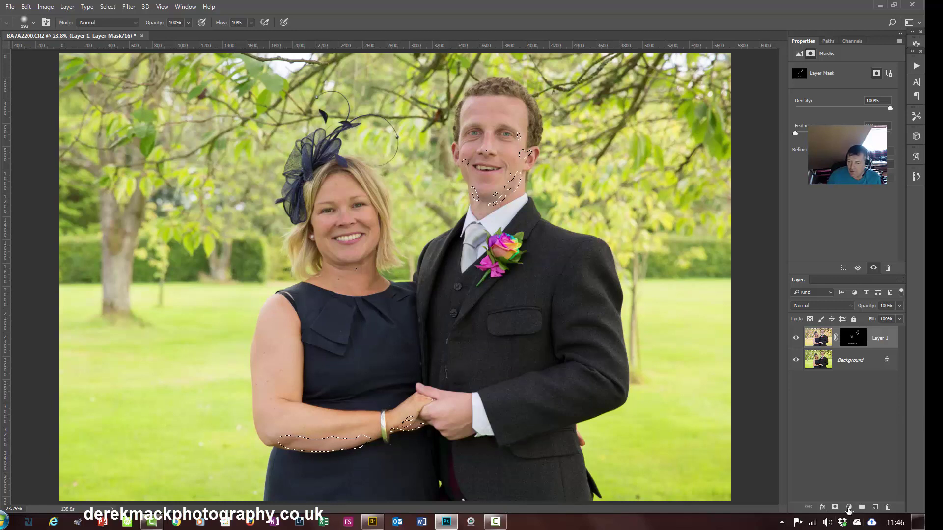
pyautogui.click(849, 508)
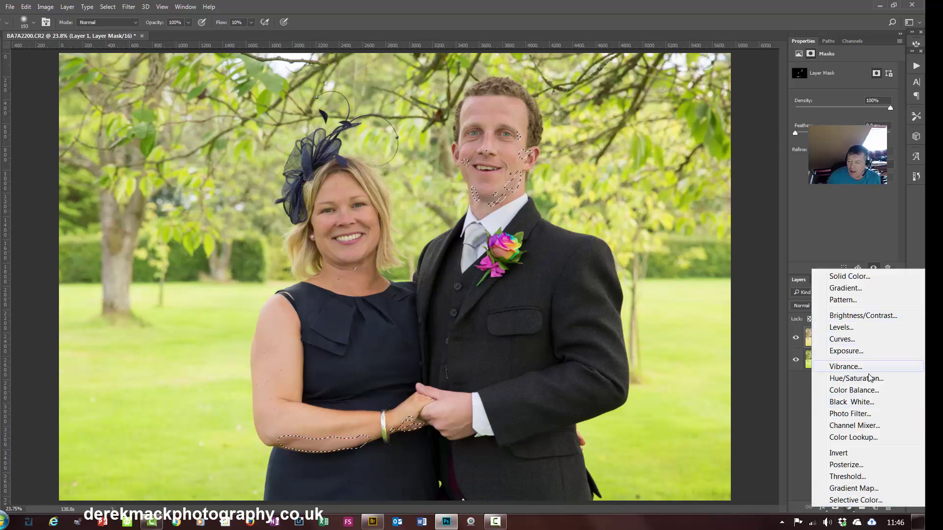
pyautogui.click(864, 390)
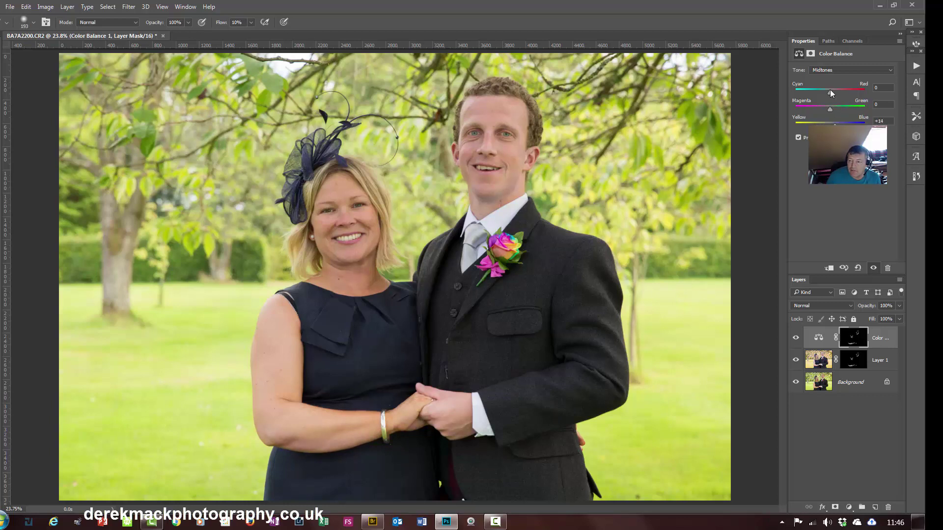
# Step: Set the Color Balance midtones to +25 towards red and +14 towards blue, judging the effect on the woman's skin
pyautogui.moveTo(830, 90); pyautogui.dragTo(833, 90)
pyautogui.hotkey('ctrl', '+')
pyautogui.hotkey('ctrl', '+')
pyautogui.hotkey('ctrl', '+')
pyautogui.hotkey('ctrl', '+')
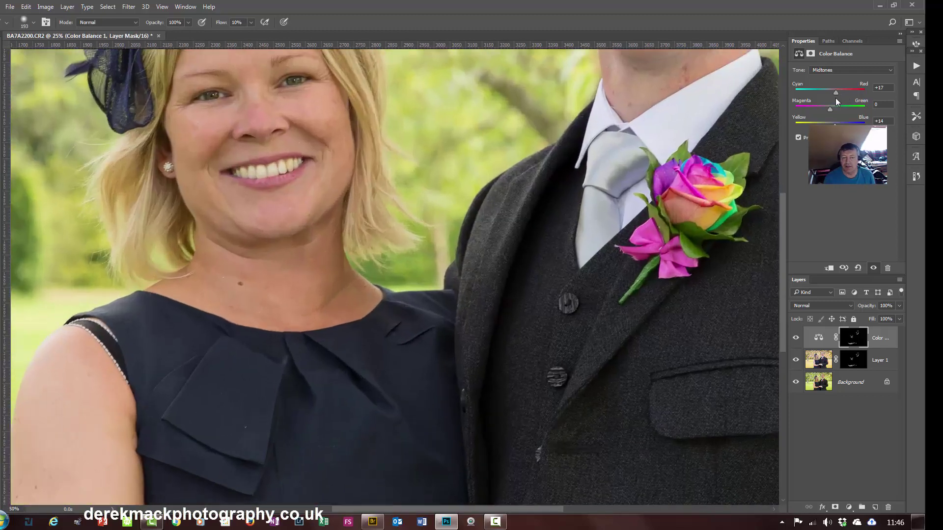
pyautogui.hotkey('ctrl', '+')
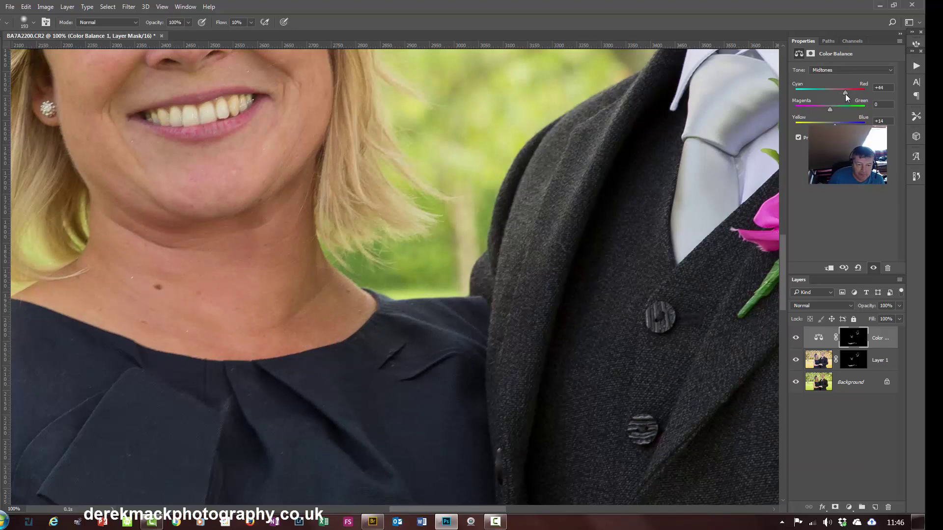
pyautogui.moveTo(845, 93); pyautogui.dragTo(838, 94)
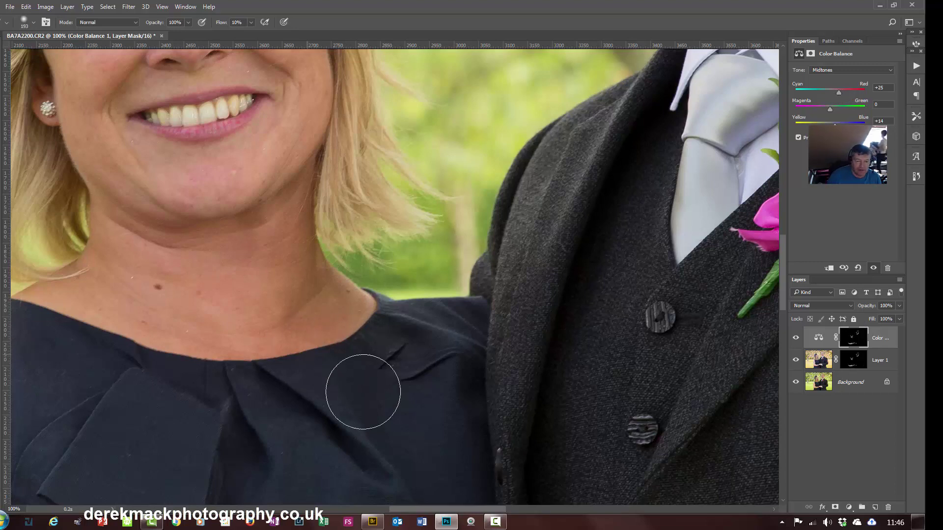
# Step: Brush more correction into Layer 1's mask over the woman's neck and lower the Color Balance layer's opacity to 48%
pyautogui.click(863, 370)
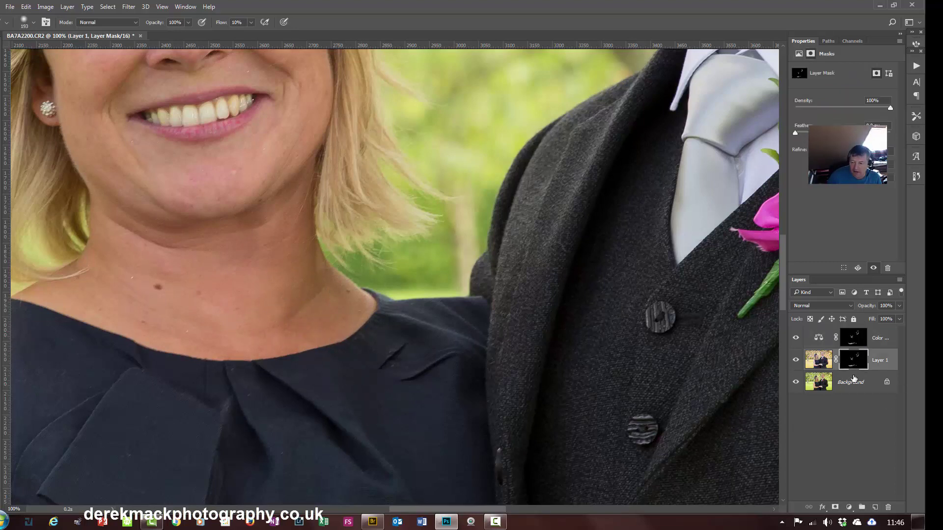
pyautogui.moveTo(284, 276)
pyautogui.mouseDown()
pyautogui.moveTo(295, 296)
pyautogui.moveTo(279, 269)
pyautogui.moveTo(303, 293)
pyautogui.moveTo(298, 269)
pyautogui.moveTo(313, 308)
pyautogui.moveTo(302, 258)
pyautogui.moveTo(313, 301)
pyautogui.mouseUp()
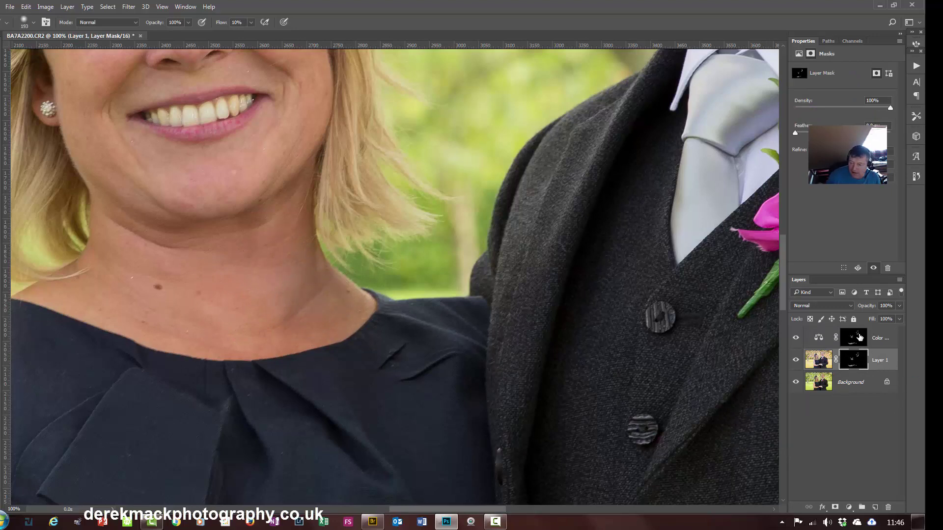
pyautogui.click(859, 337)
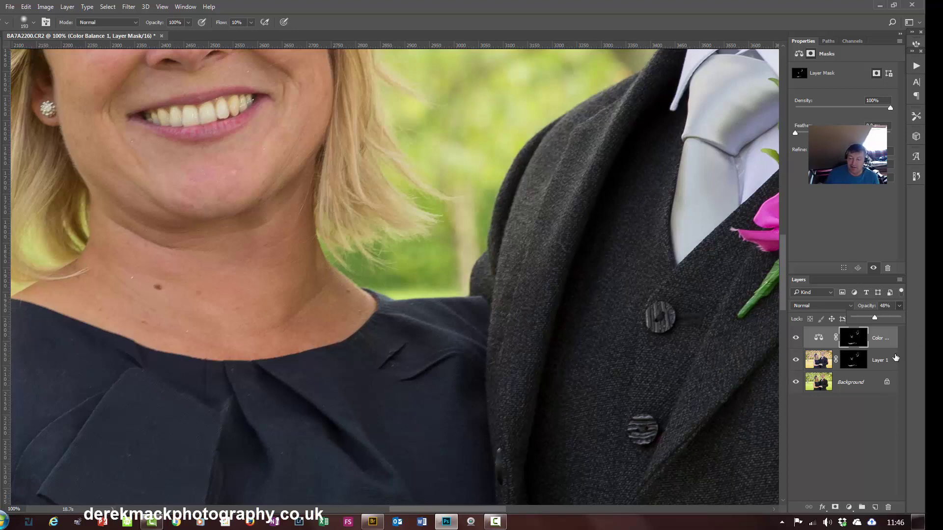
# Step: Brush more skin correction into Layer 1's mask over the woman's cheeks and lower face, checking her neck and arm
pyautogui.click(881, 357)
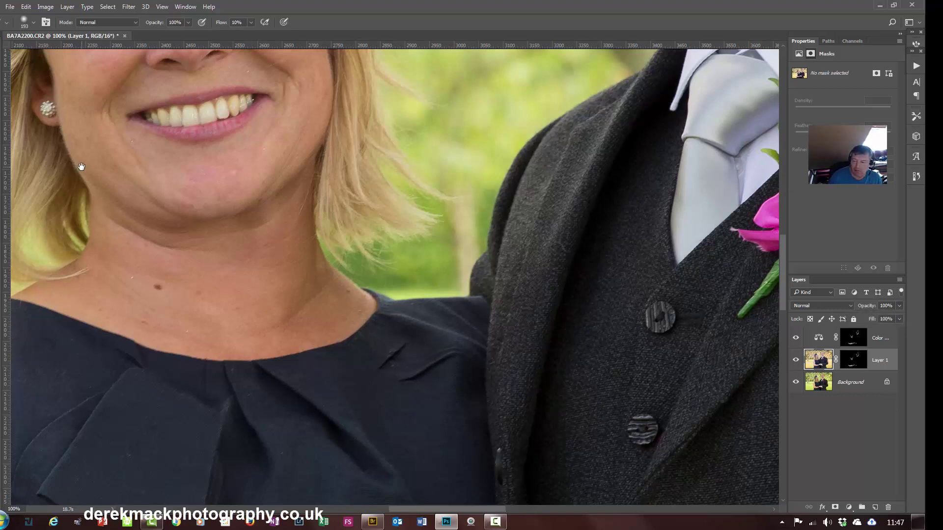
pyautogui.moveTo(80, 164); pyautogui.dragTo(175, 344)
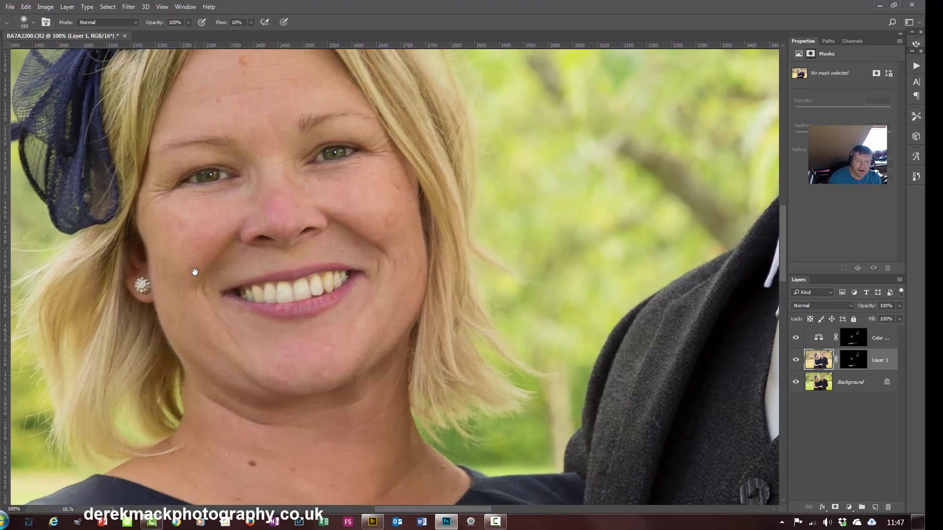
pyautogui.click(859, 365)
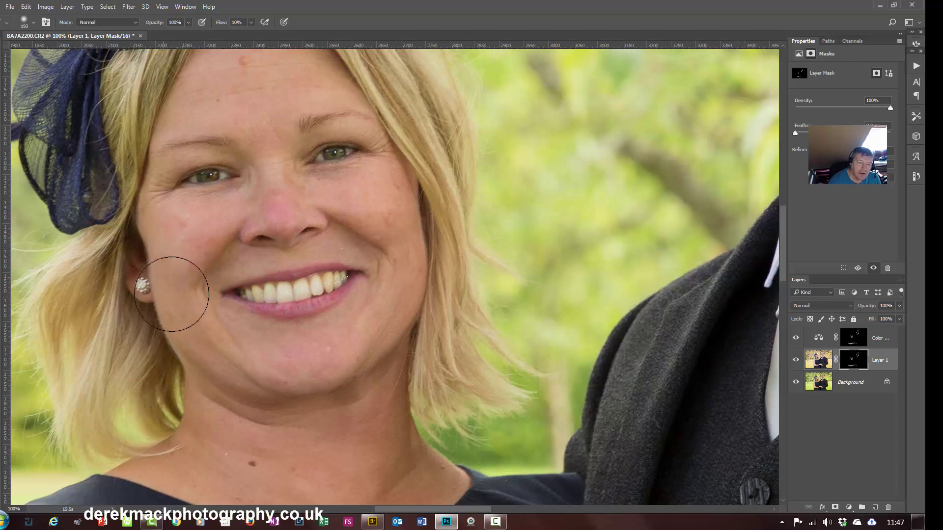
pyautogui.moveTo(172, 294)
pyautogui.mouseDown()
pyautogui.moveTo(257, 411)
pyautogui.moveTo(324, 431)
pyautogui.moveTo(362, 292)
pyautogui.mouseUp()
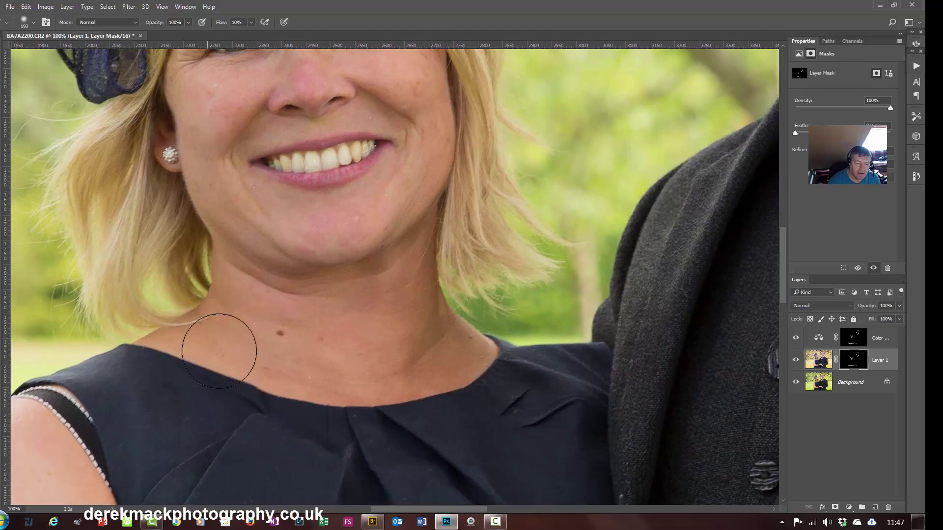
pyautogui.moveTo(375, 347); pyautogui.dragTo(296, 79)
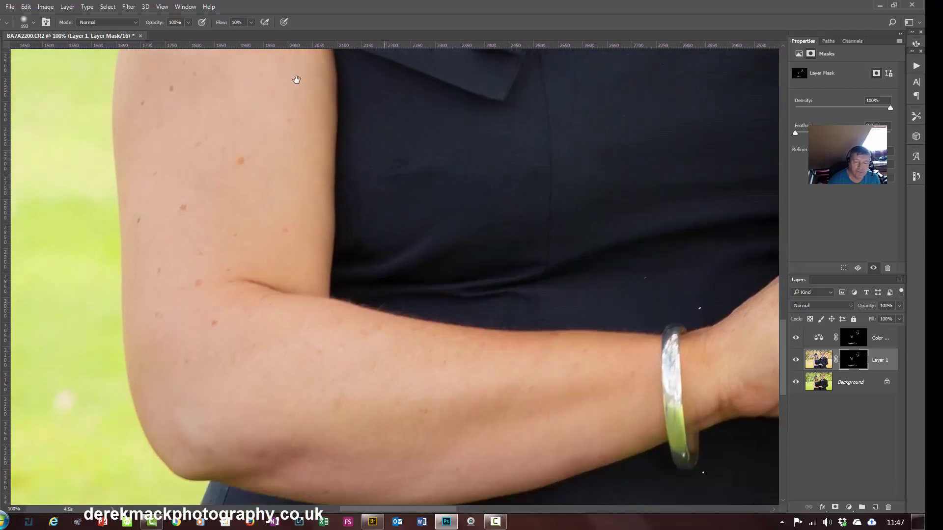
# Step: Group the Color Balance adjustment layer together with Layer 1
pyautogui.scroll(-10, 346, 257)
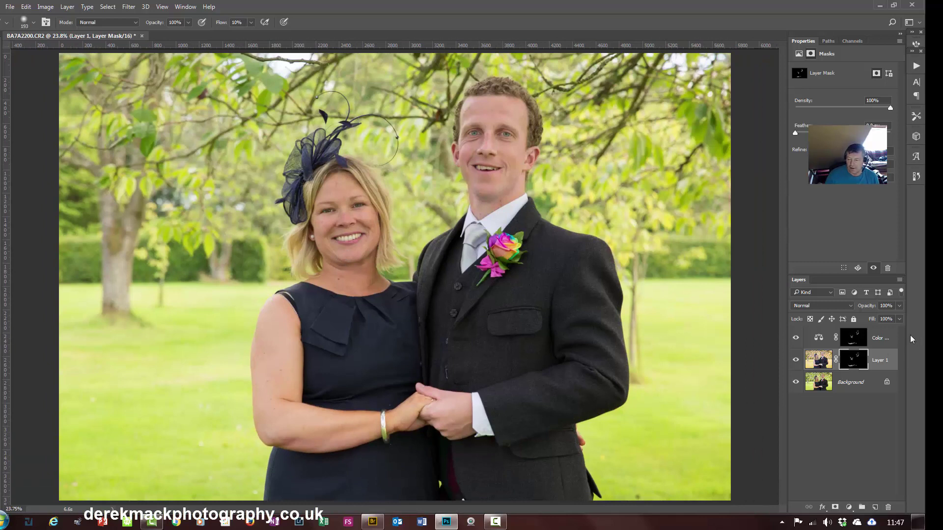
pyautogui.click(879, 344)
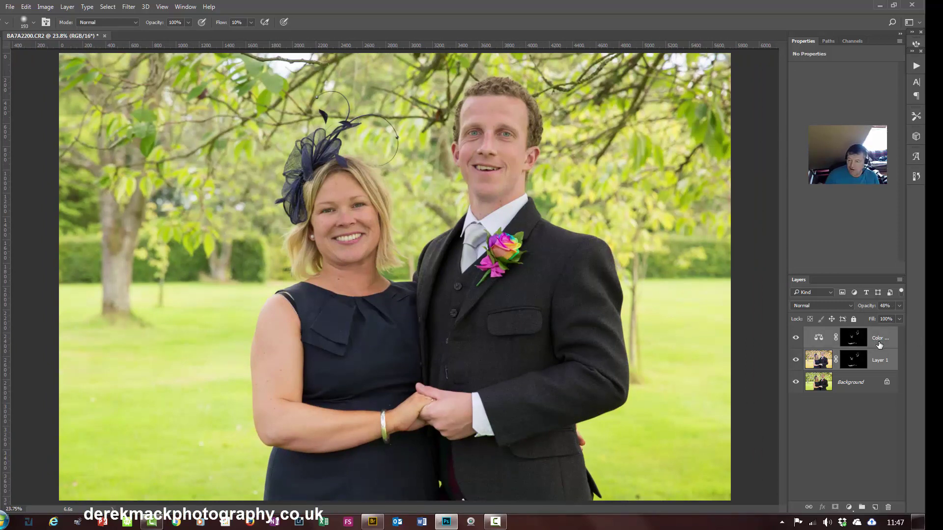
pyautogui.hotkey('ctrl', 'g')
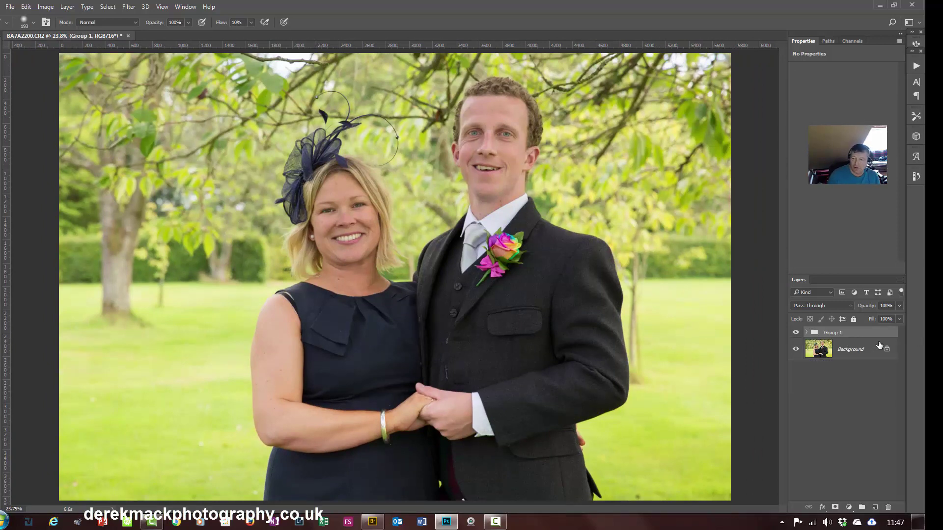
# Step: Compare the whole portrait with the skin correction group hidden and shown
pyautogui.click(796, 333)
pyautogui.click(796, 333)
pyautogui.click(796, 333)
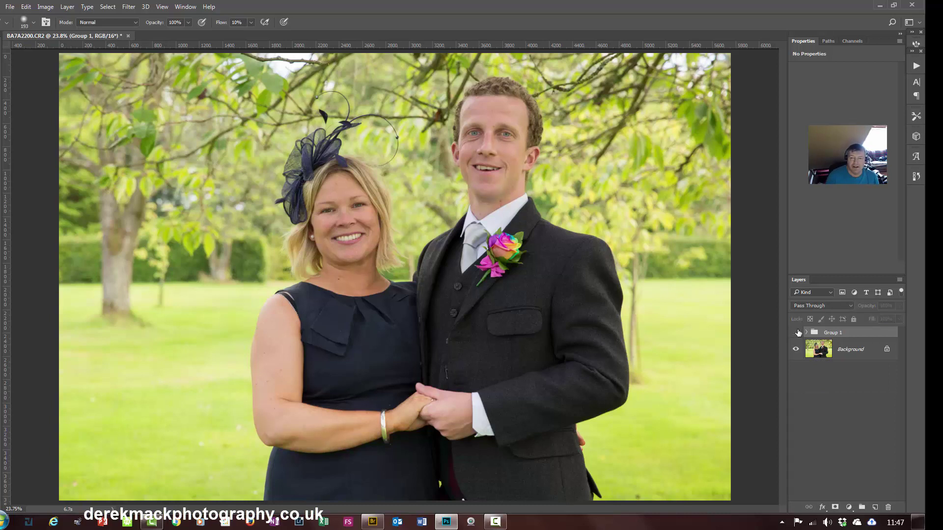
pyautogui.click(797, 333)
pyautogui.click(797, 333)
pyautogui.click(797, 333)
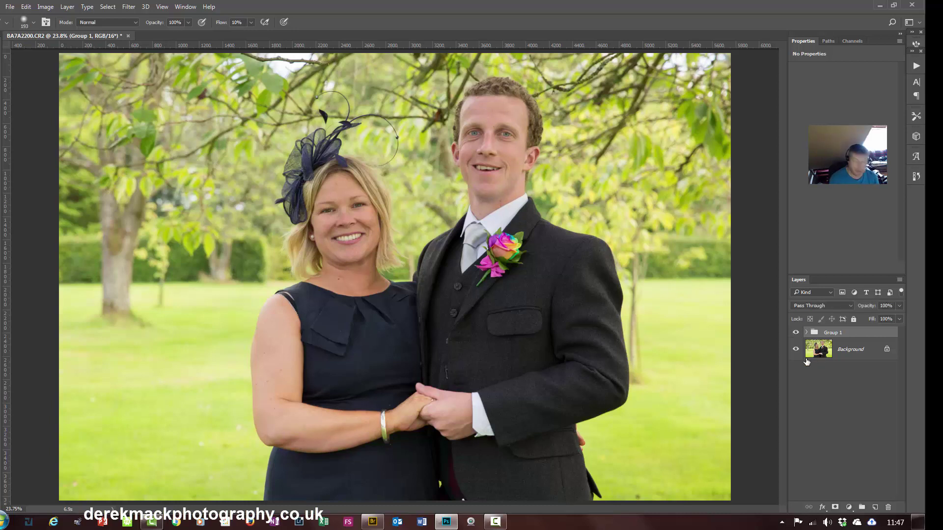
# Step: Stamp all visible layers into a new layer on top and open it in the Camera Raw Filter
pyautogui.hotkey('ctrl', 'alt', 'shift', 'e')
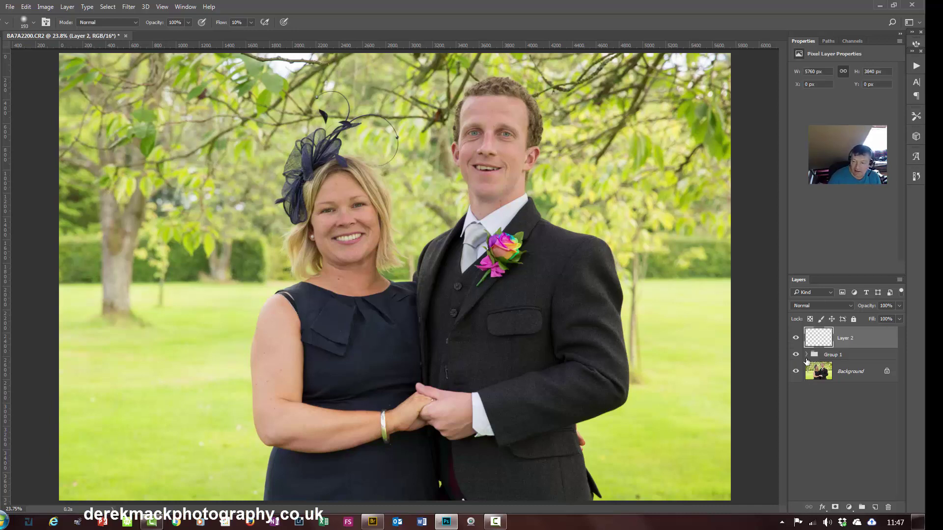
pyautogui.click(128, 7)
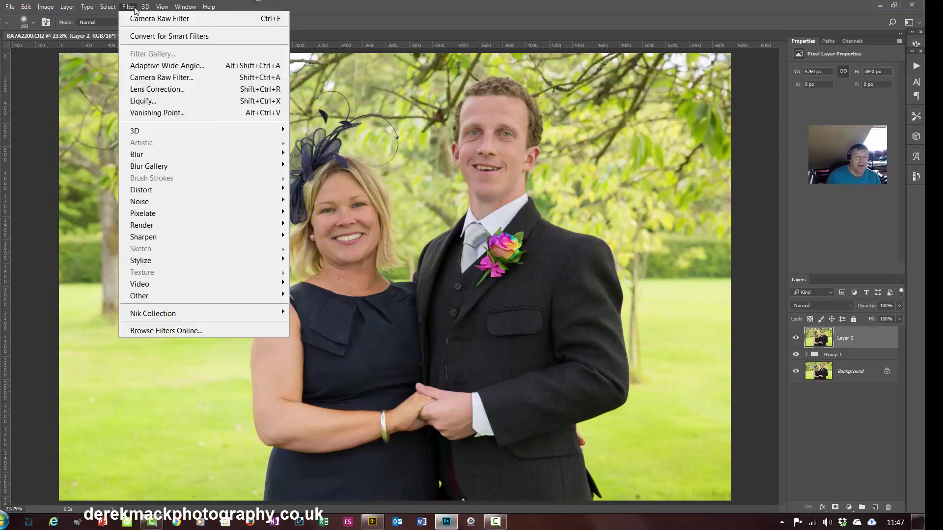
pyautogui.click(143, 78)
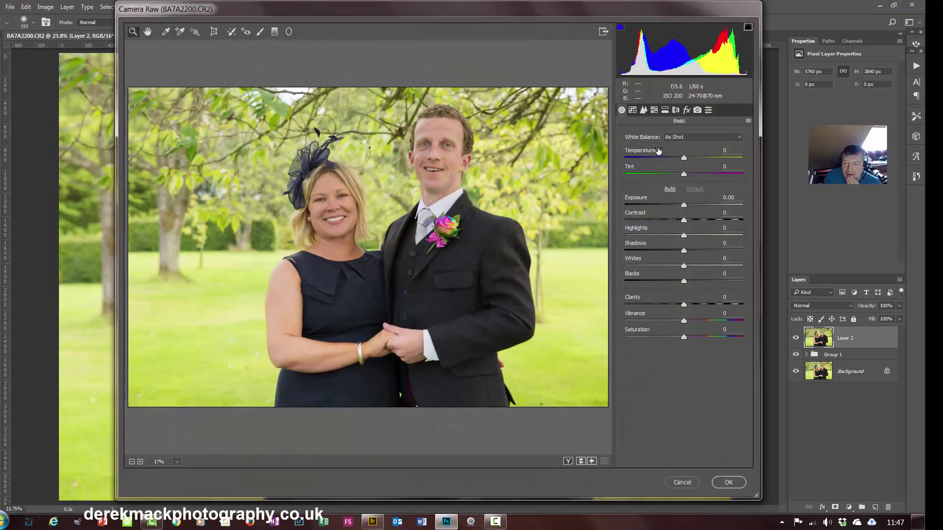
pyautogui.scroll(3, 460, 184)
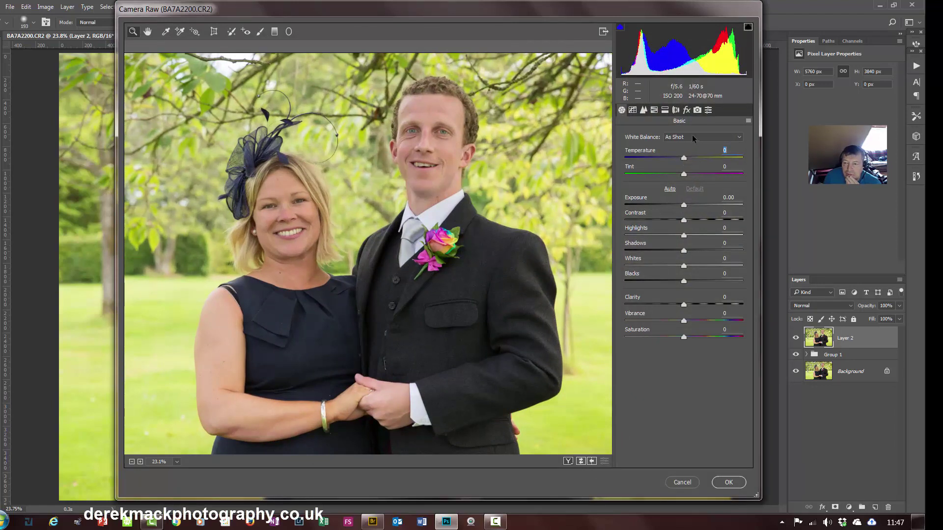
# Step: Try the Auto white balance and return it to As Shot
pyautogui.click(691, 134)
pyautogui.click(689, 148)
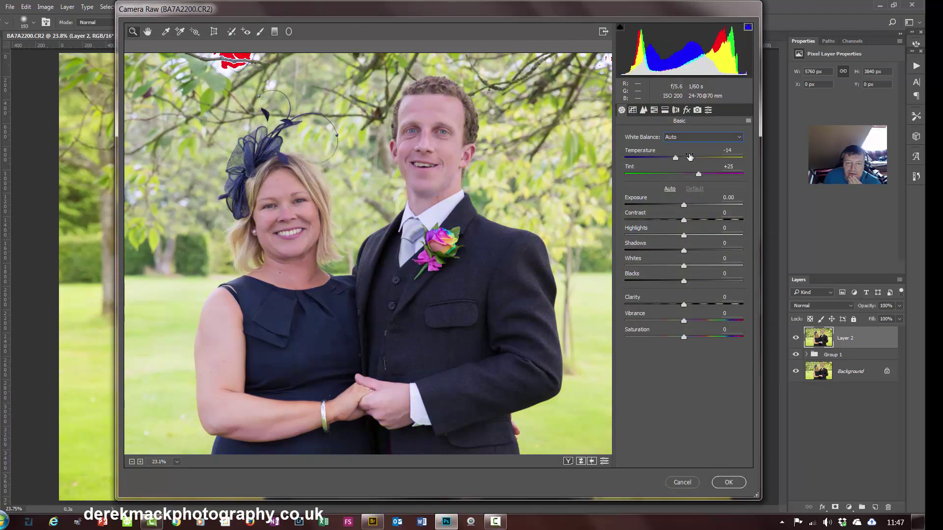
pyautogui.click(687, 138)
pyautogui.click(687, 142)
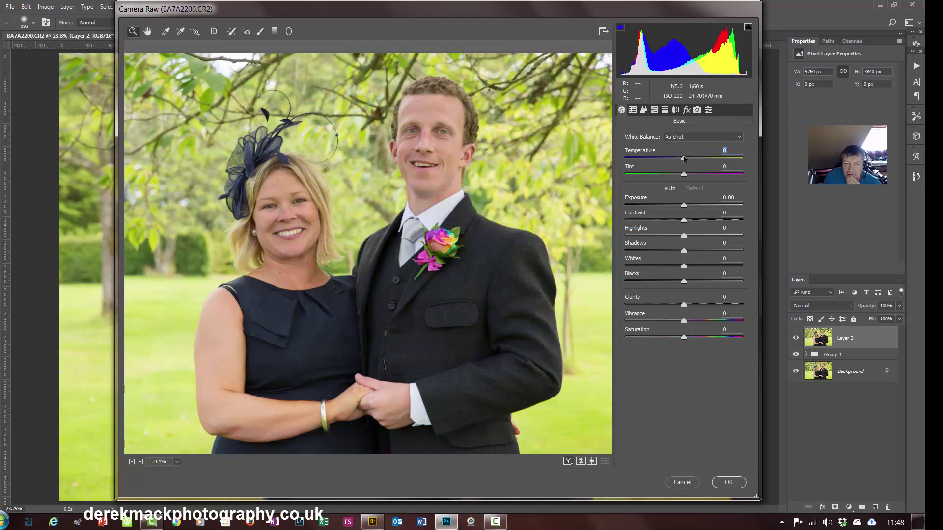
# Step: Set Temperature to +1 and Vibrance to +17, and apply the Camera Raw adjustments to the stamped layer
pyautogui.moveTo(683, 158); pyautogui.dragTo(685, 158)
pyautogui.moveTo(692, 324); pyautogui.dragTo(695, 325)
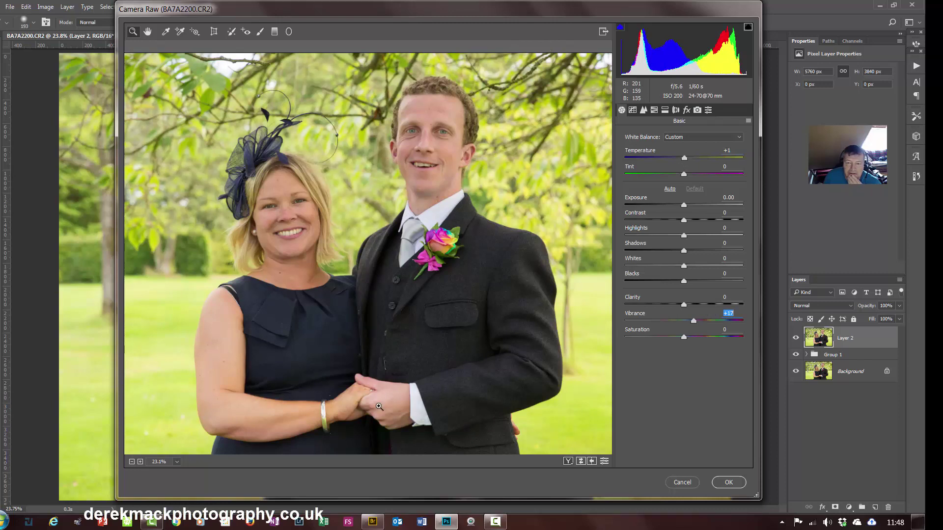
pyautogui.click(729, 483)
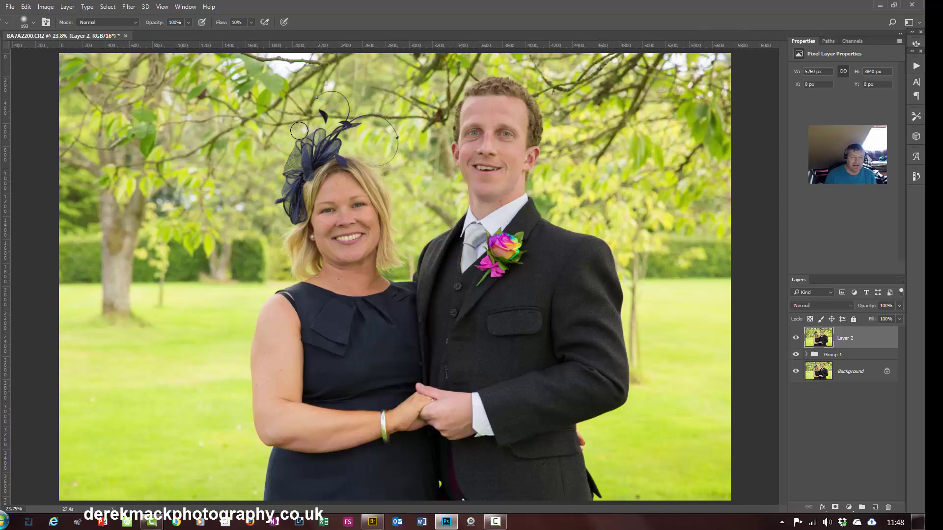
# Step: Add a new layer and, with a 600 px Clone Stamp, clone nearby foliage over the branches in the photo's upper-right corner
pyautogui.click(875, 507)
pyautogui.press('s')
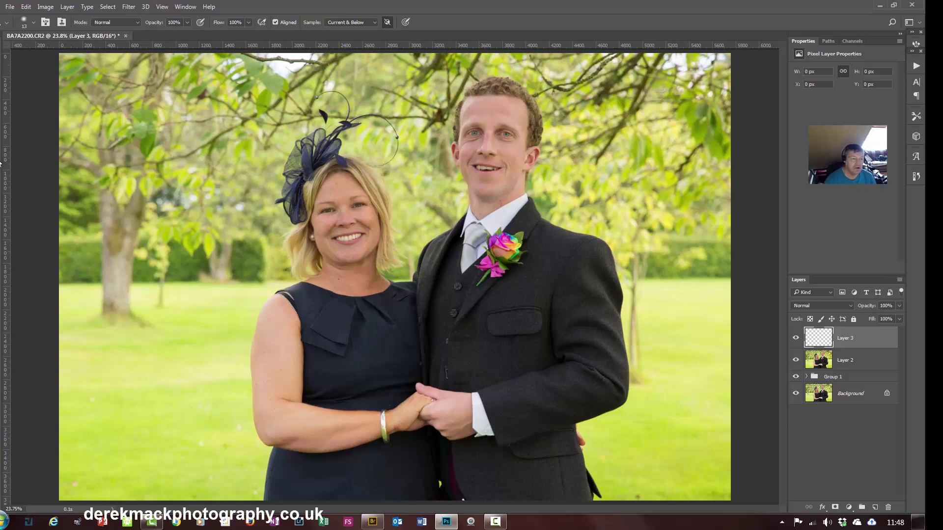
pyautogui.moveTo(655, 178); pyautogui.dragTo(689, 182)
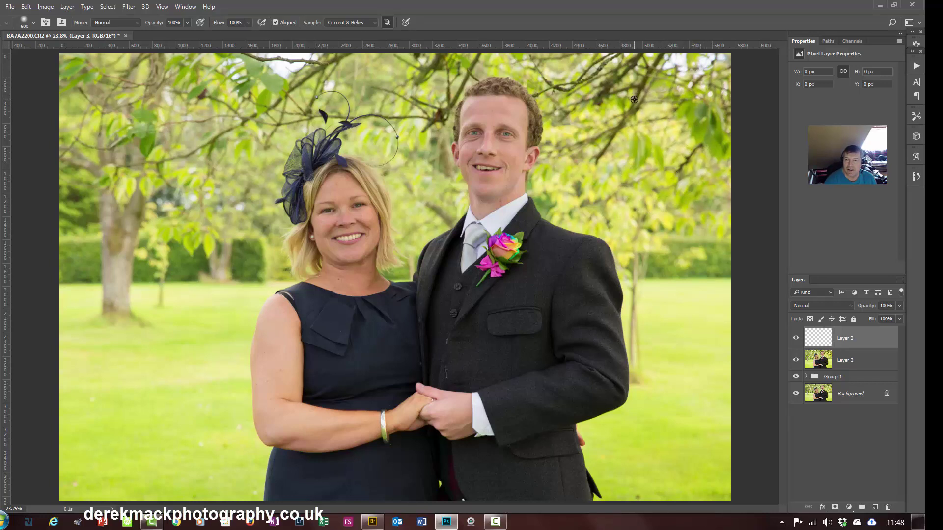
pyautogui.keyDown('alt'); pyautogui.click(637, 85); pyautogui.keyUp('alt')
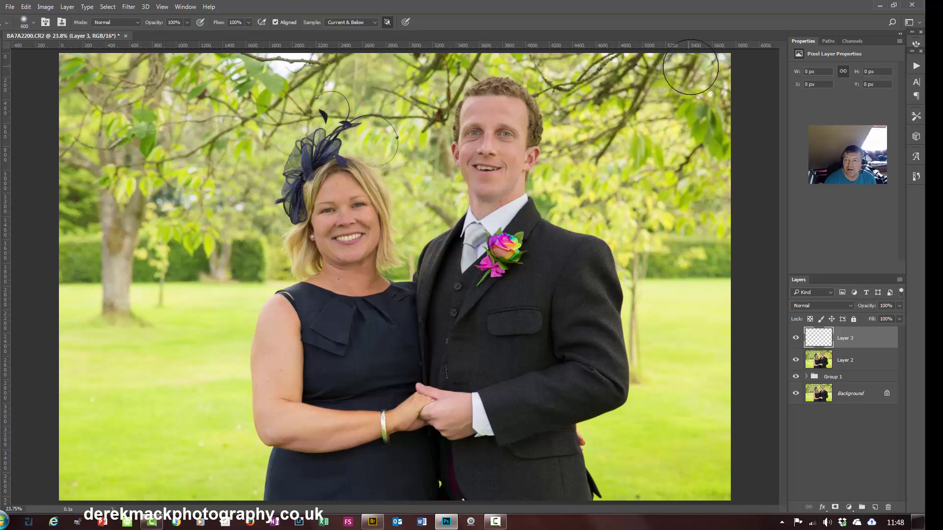
pyautogui.moveTo(690, 67)
pyautogui.mouseDown()
pyautogui.moveTo(712, 70)
pyautogui.moveTo(691, 75)
pyautogui.moveTo(690, 63)
pyautogui.moveTo(703, 63)
pyautogui.moveTo(670, 68)
pyautogui.moveTo(677, 64)
pyautogui.mouseUp()
pyautogui.hotkey('ctrl', 'z')
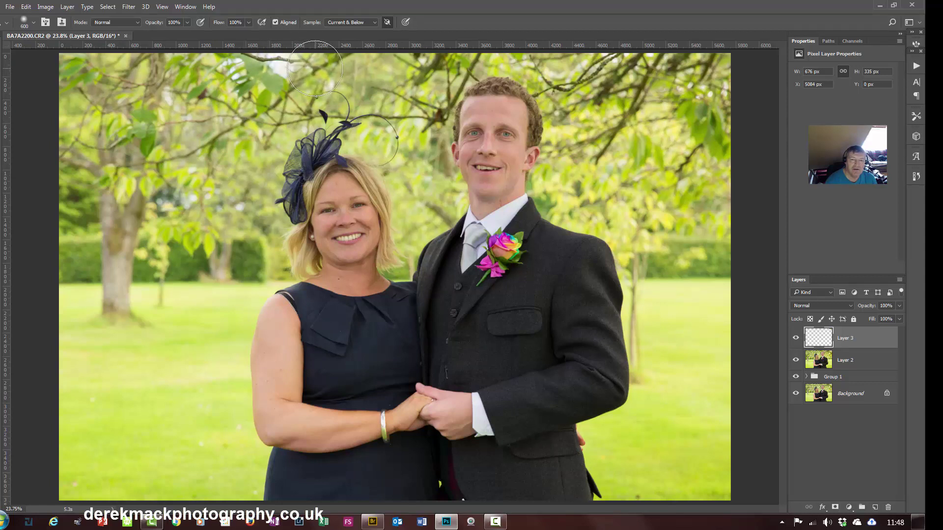
# Step: Clone foliage over the bright sky gaps among the branches above and beside the woman's headpiece
pyautogui.moveTo(315, 68); pyautogui.dragTo(240, 53)
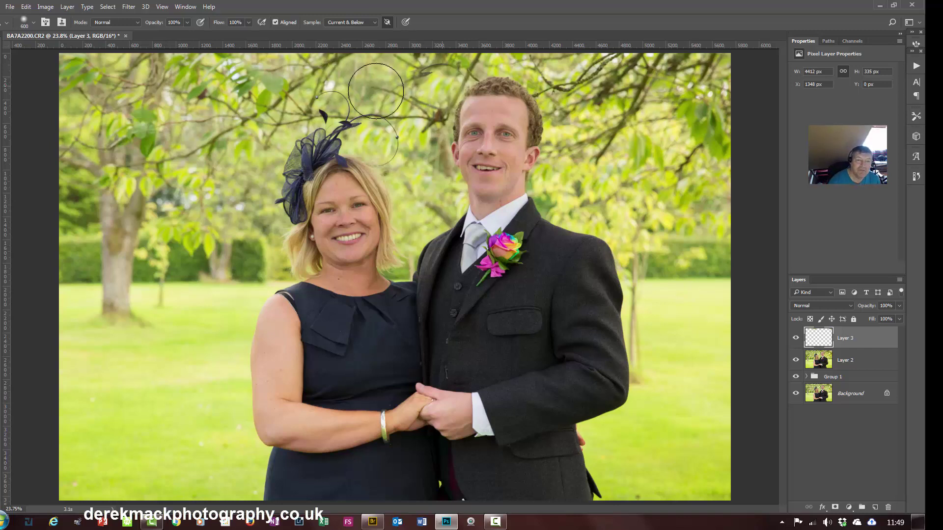
pyautogui.moveTo(273, 92)
pyautogui.mouseDown()
pyautogui.moveTo(281, 83)
pyautogui.moveTo(230, 70)
pyautogui.moveTo(263, 55)
pyautogui.mouseUp()
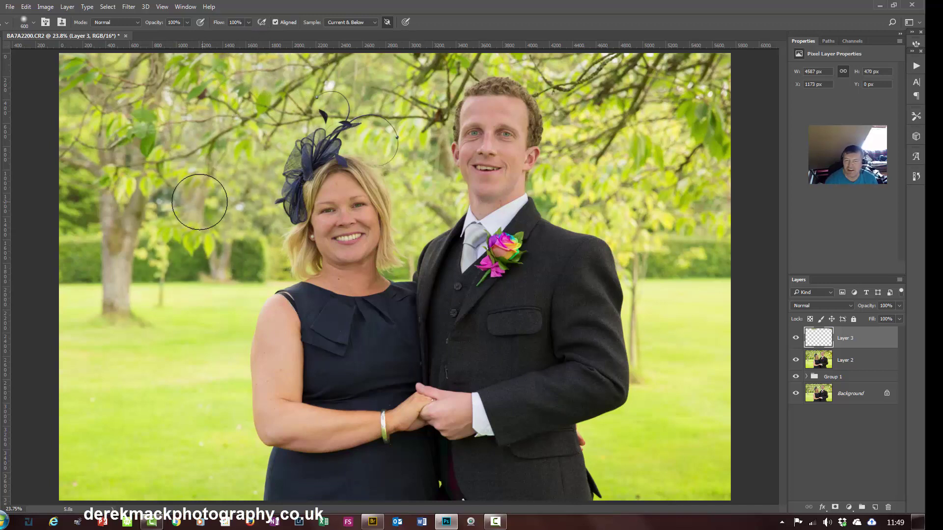
pyautogui.hotkey('ctrl', '-')
pyautogui.hotkey('ctrl', '0')
pyautogui.click(205, 167)
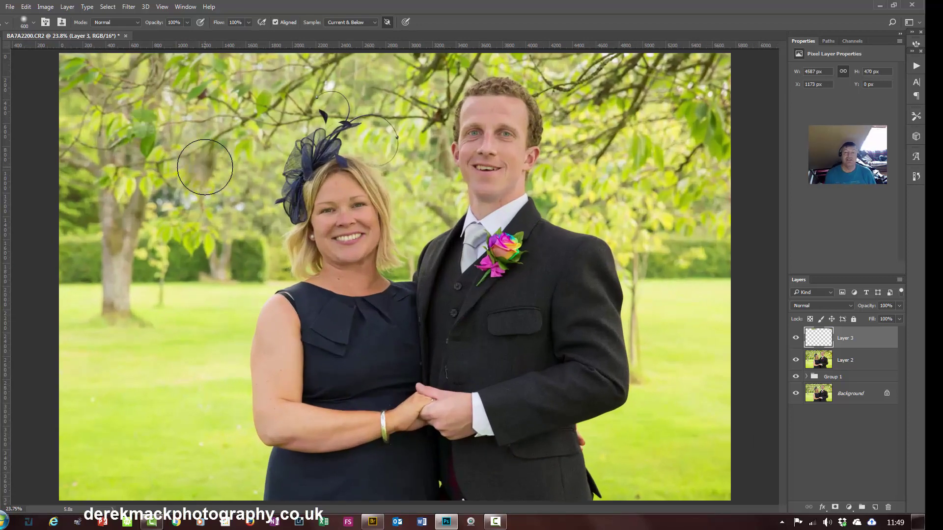